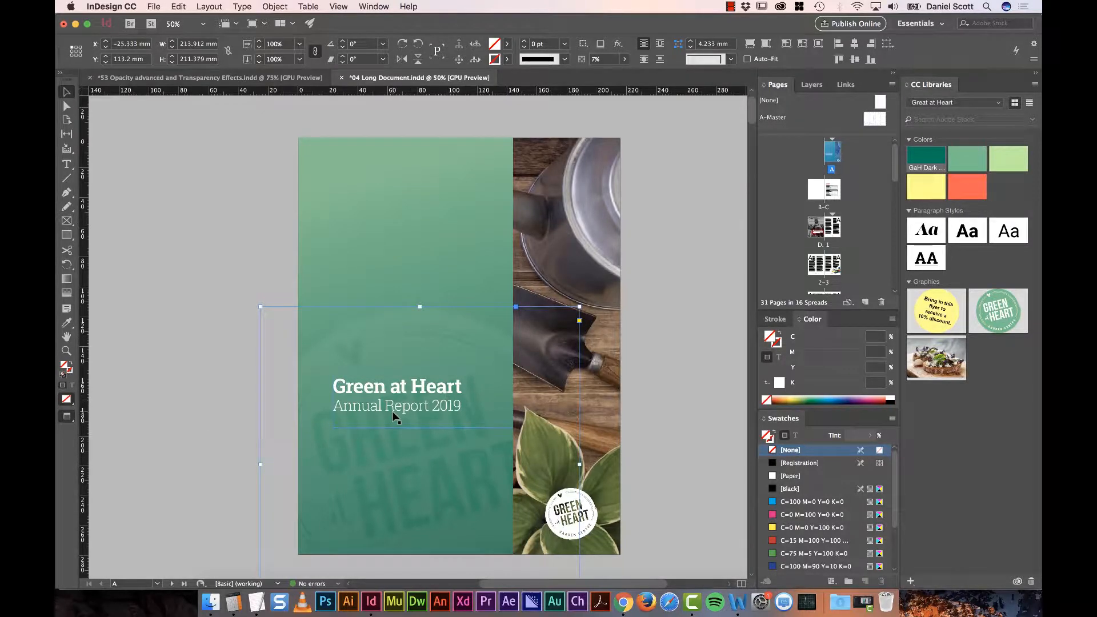
Examine the finished report's faded cover logo and the translucent red text box over the greenhouse photo
{"action": "scroll", "coordinate": [393, 415], "scroll_direction": "down", "scroll_amount": 20}
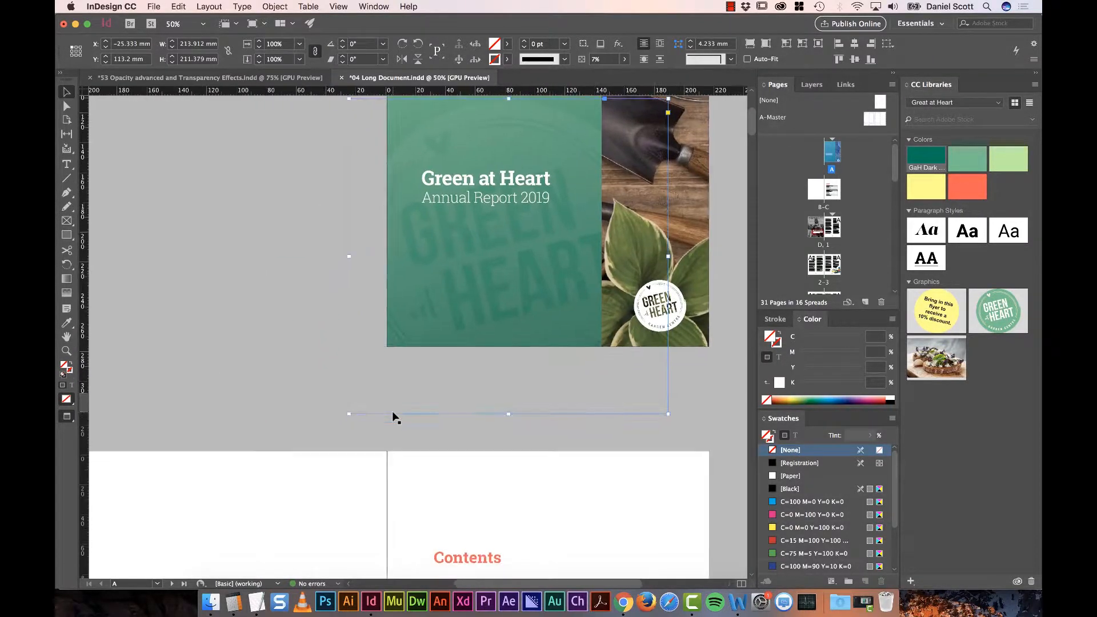
{"action": "scroll", "coordinate": [393, 416], "scroll_direction": "down", "scroll_amount": 5}
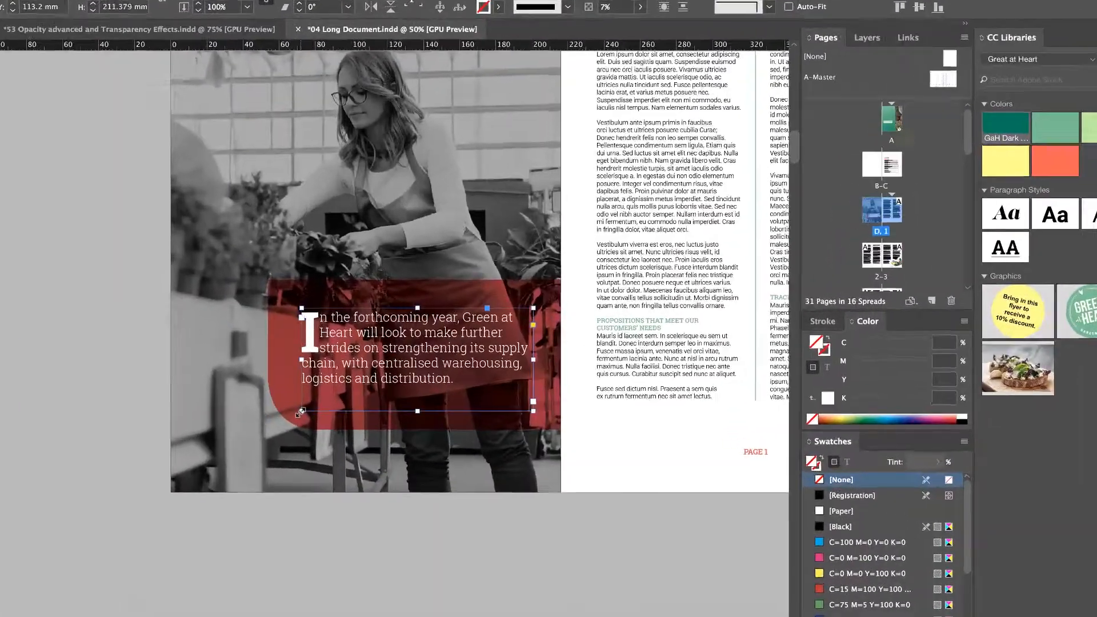
{"action": "left_click", "coordinate": [342, 394]}
{"action": "left_click", "coordinate": [119, 436]}
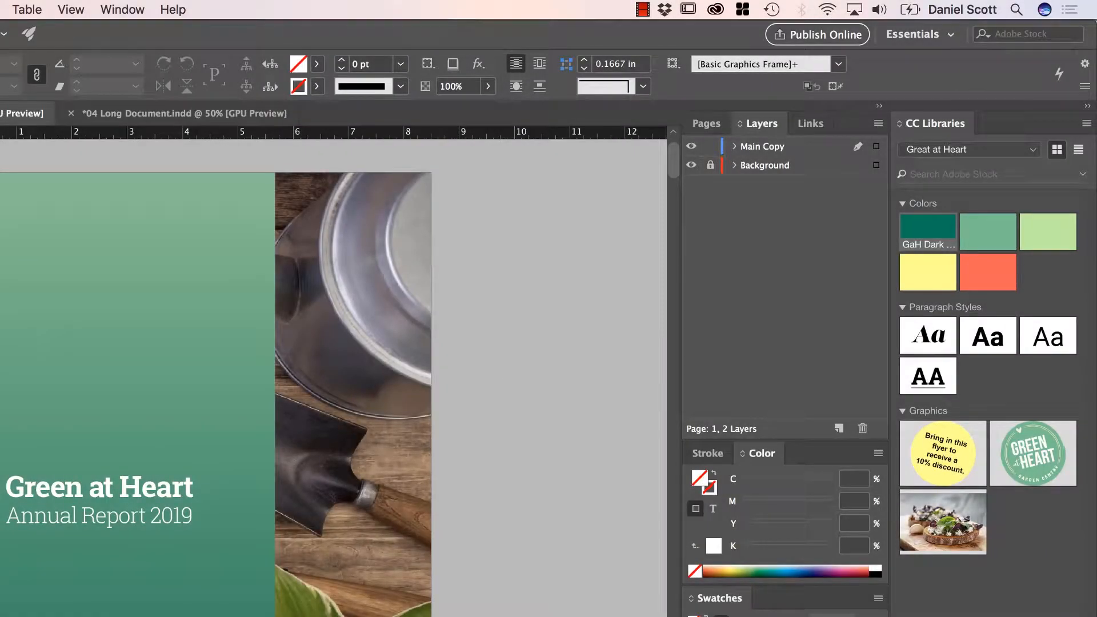
Place Green Logo4 - White.ai on the Main Copy layer, about 11.22 by 11.09 in, over the cover's lower part, overhanging the page
{"action": "left_click", "coordinate": [773, 147]}
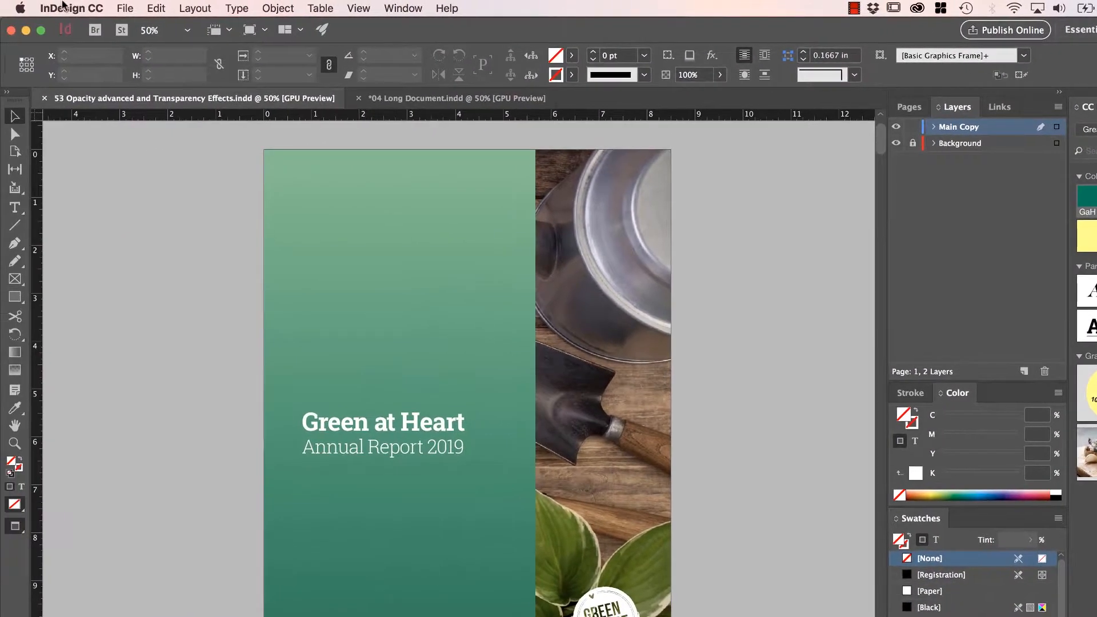
{"action": "left_click", "coordinate": [130, 6]}
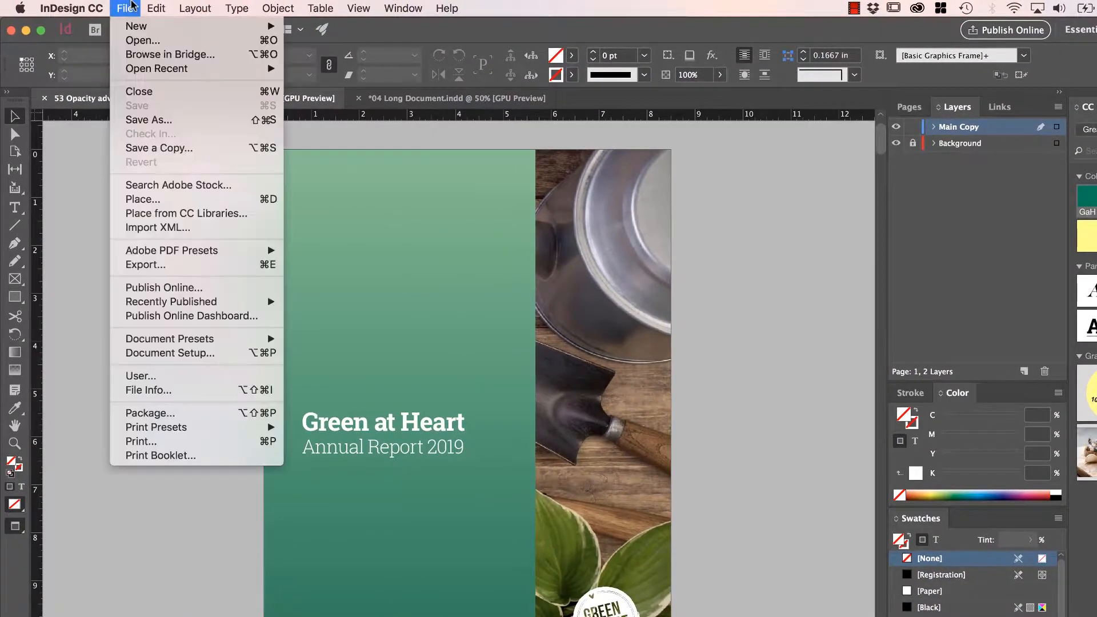
{"action": "left_click", "coordinate": [134, 200]}
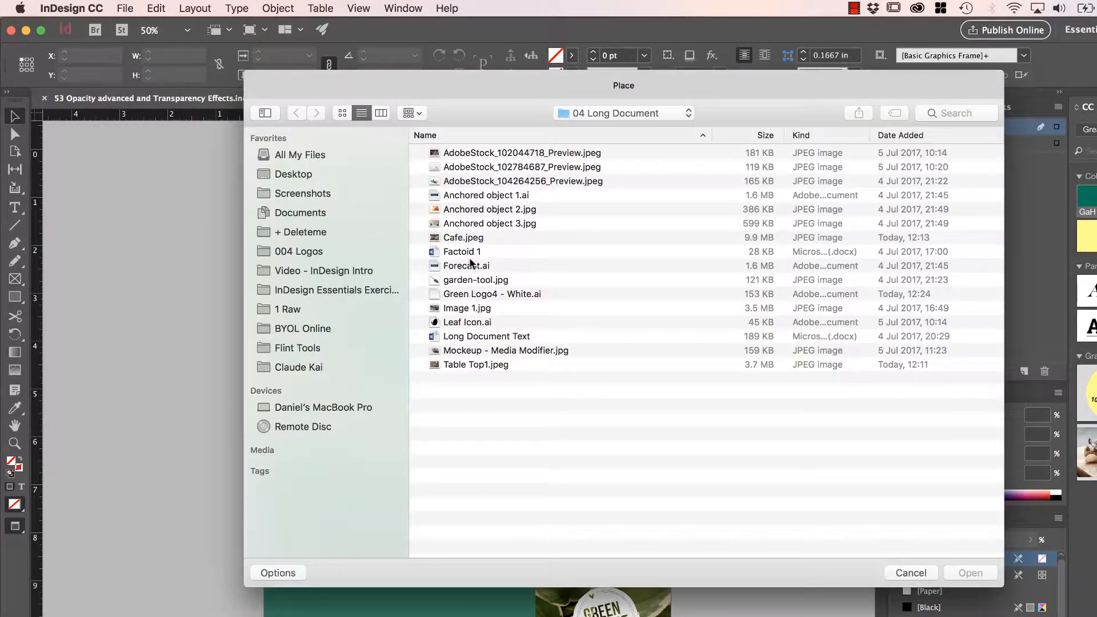
{"action": "left_click", "coordinate": [489, 295]}
{"action": "key", "text": "Return"}
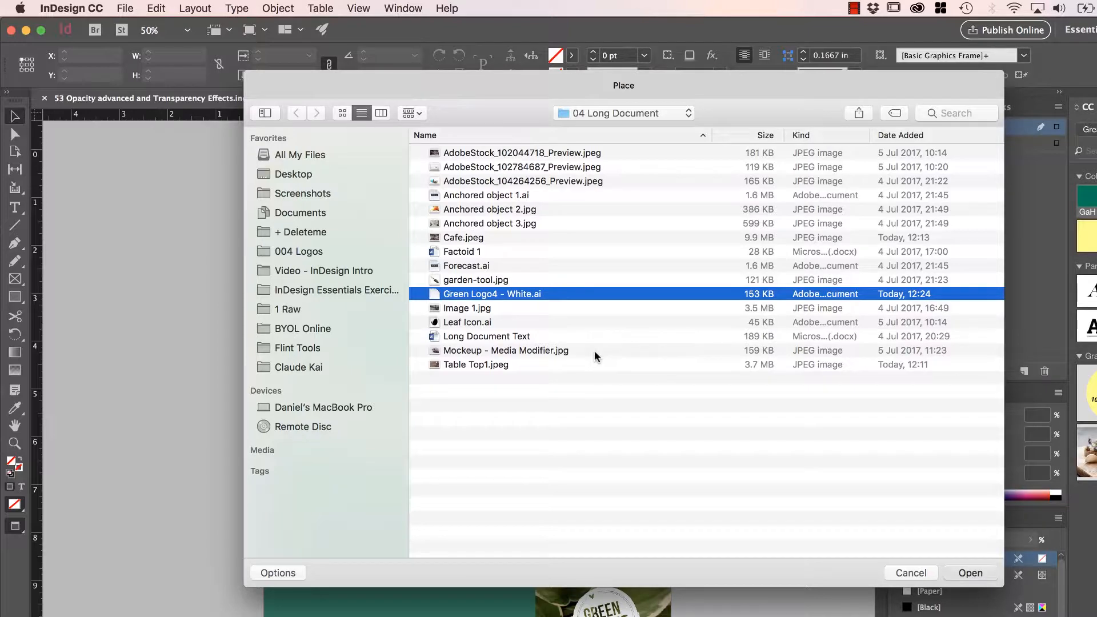
{"action": "left_click_drag", "start_coordinate": [125, 172], "coordinate": [664, 614]}
{"action": "left_click_drag", "start_coordinate": [608, 382], "coordinate": [589, 471]}
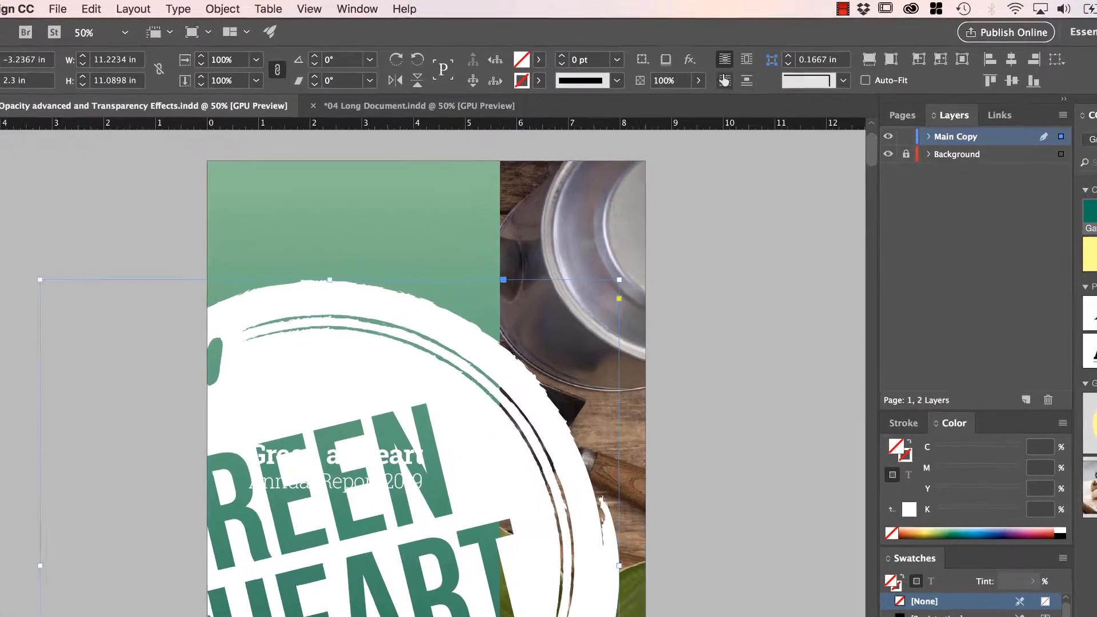
Reduce the large white cover logo's opacity to 6%
{"action": "left_click", "coordinate": [721, 74]}
{"action": "left_click", "coordinate": [611, 107]}
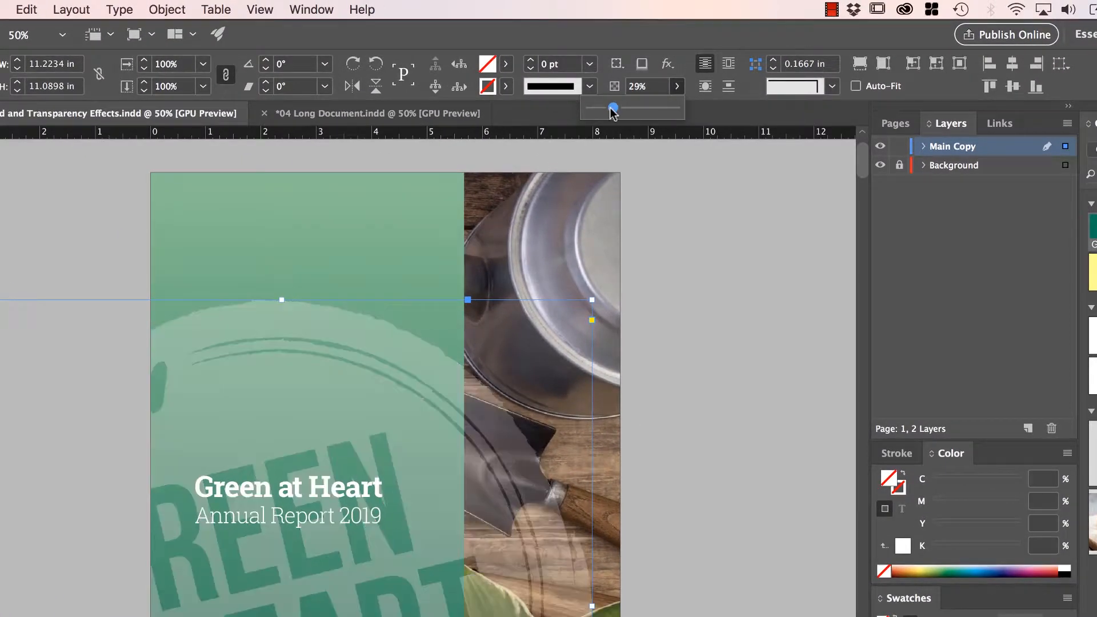
{"action": "left_click_drag", "start_coordinate": [611, 108], "coordinate": [593, 110]}
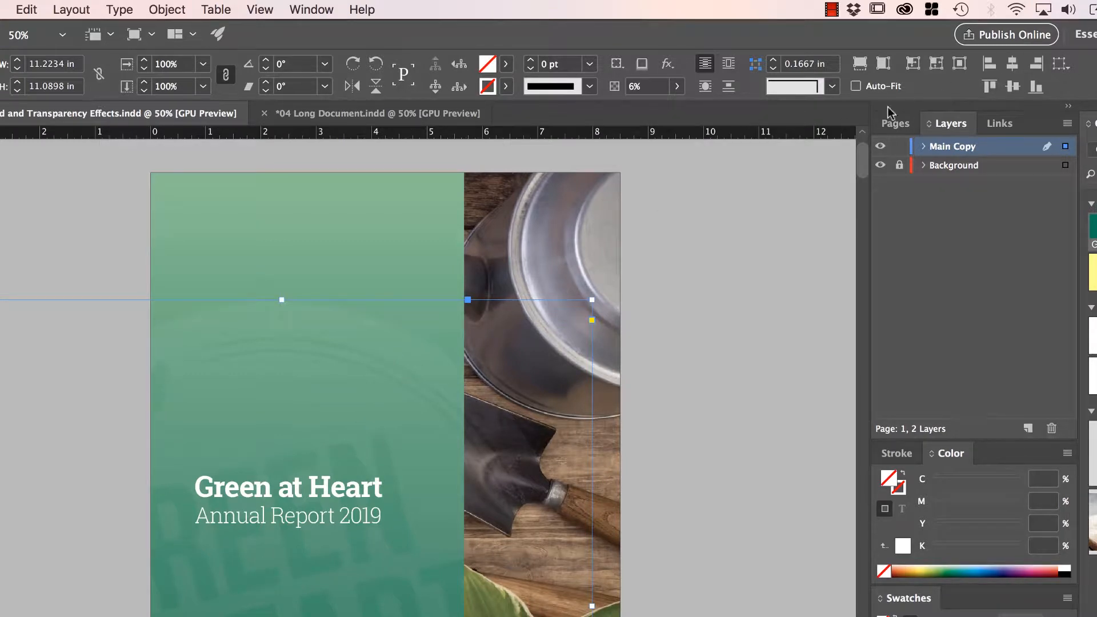
View the A-Master spread, return to page 1 and check which object on the cover is the faded logo
{"action": "left_click", "coordinate": [889, 124]}
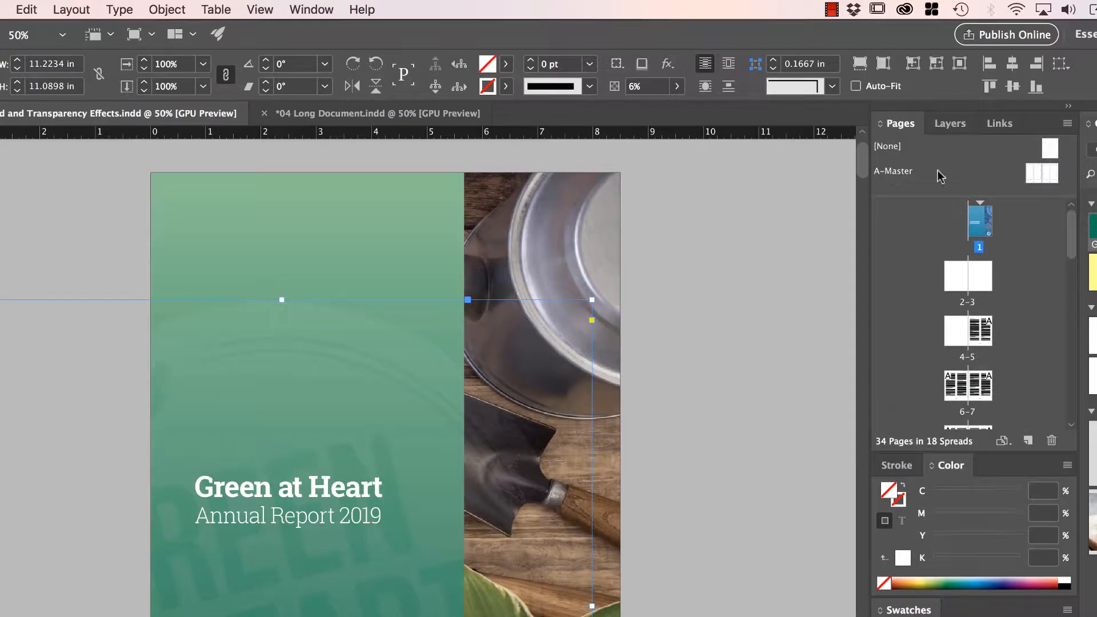
{"action": "double_click", "coordinate": [1040, 171]}
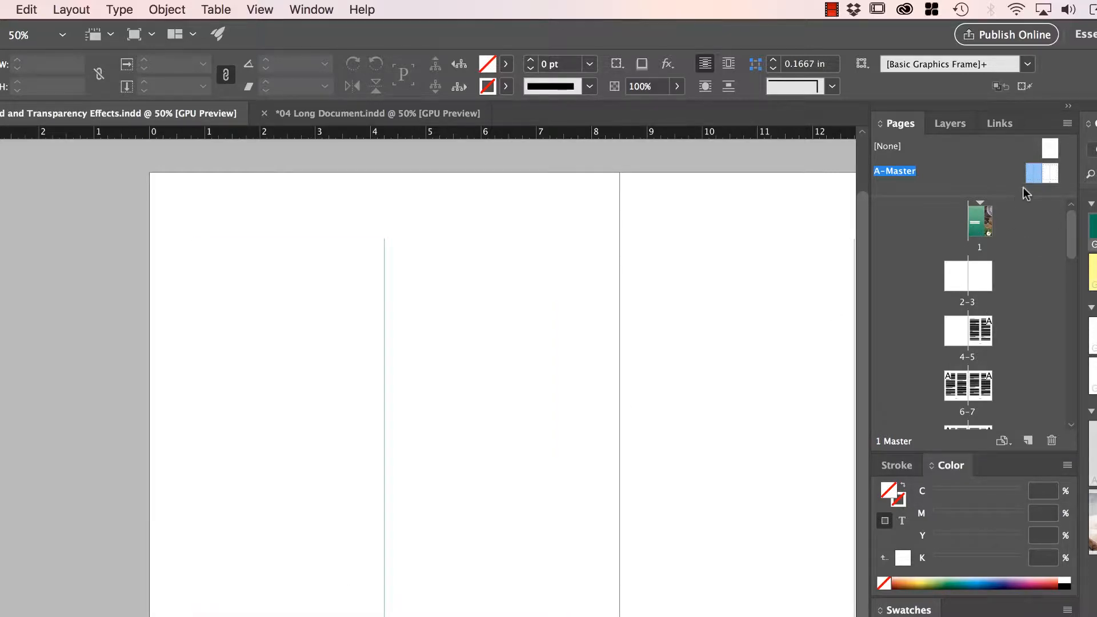
{"action": "double_click", "coordinate": [986, 223]}
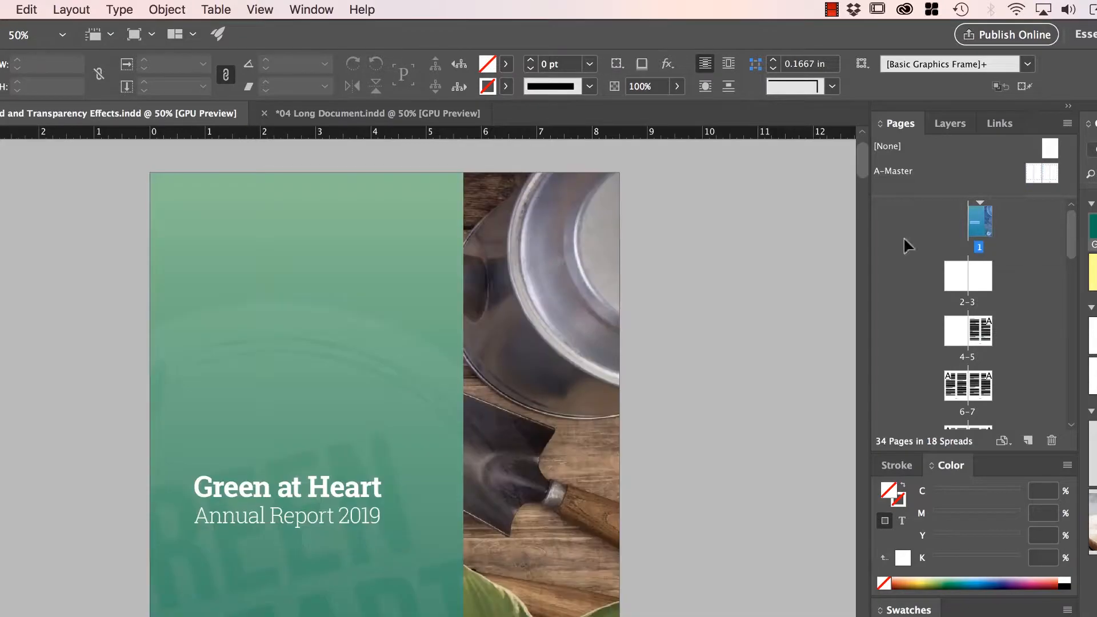
{"action": "left_click", "coordinate": [525, 570]}
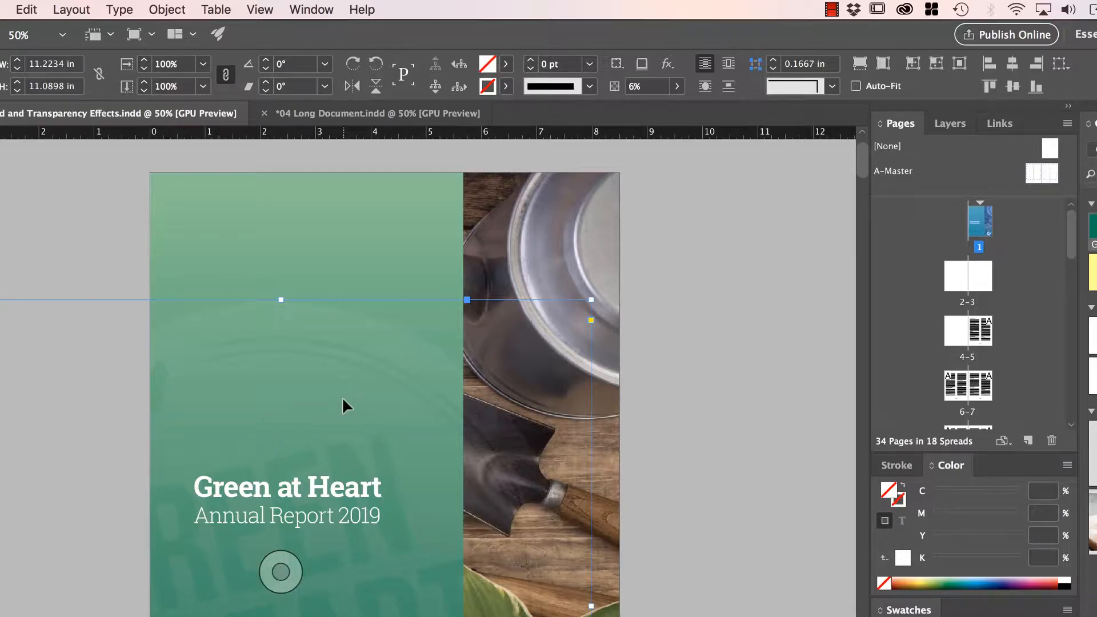
{"action": "left_click", "coordinate": [731, 432]}
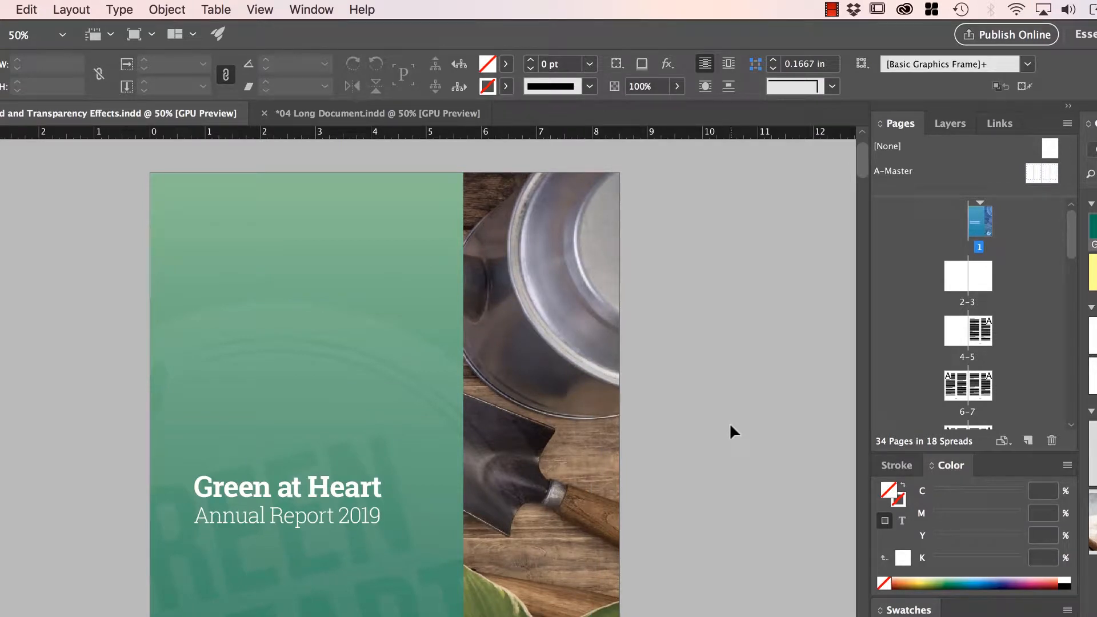
{"action": "left_click", "coordinate": [328, 432]}
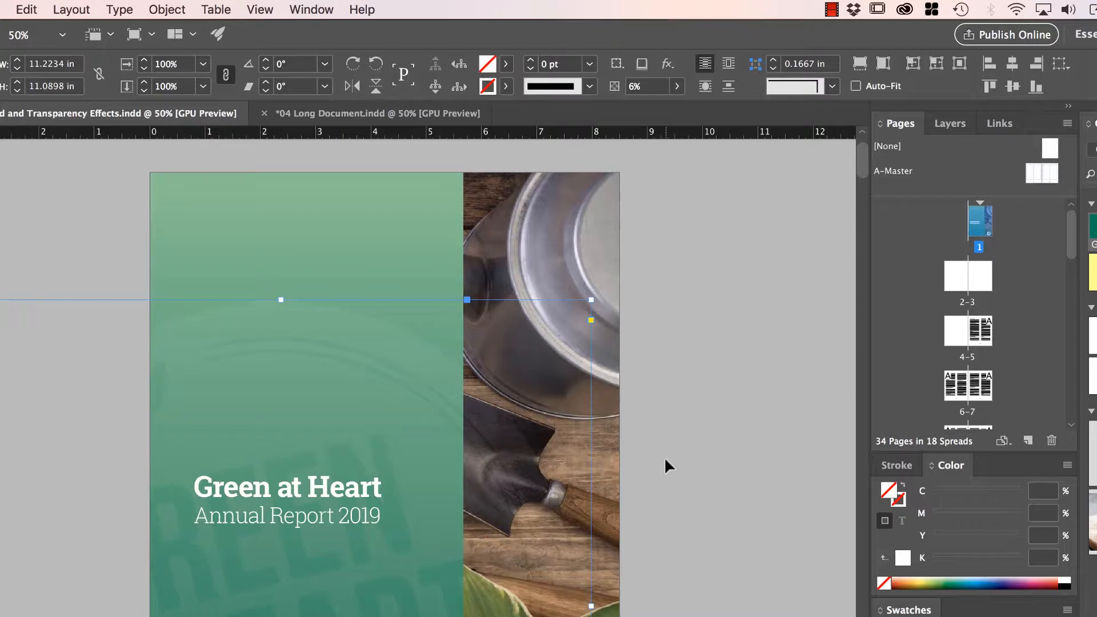
Go to the blank spread 2-3 and place Image 1.jpg on the upper part of page 2
{"action": "scroll", "coordinate": [667, 465], "scroll_direction": "down", "scroll_amount": 15}
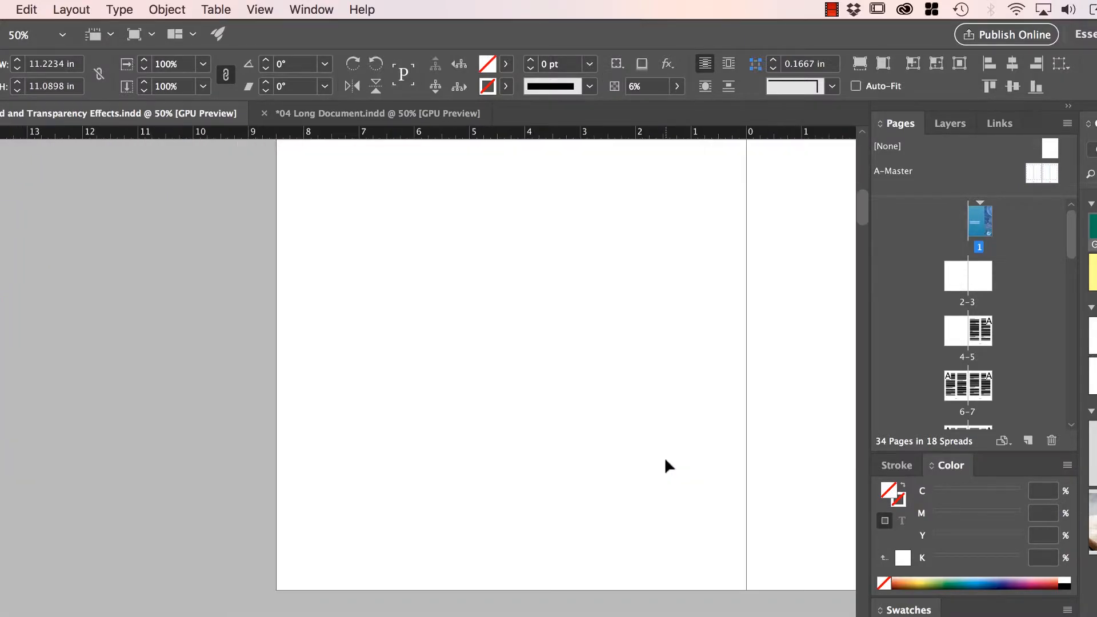
{"action": "left_click", "coordinate": [372, 493]}
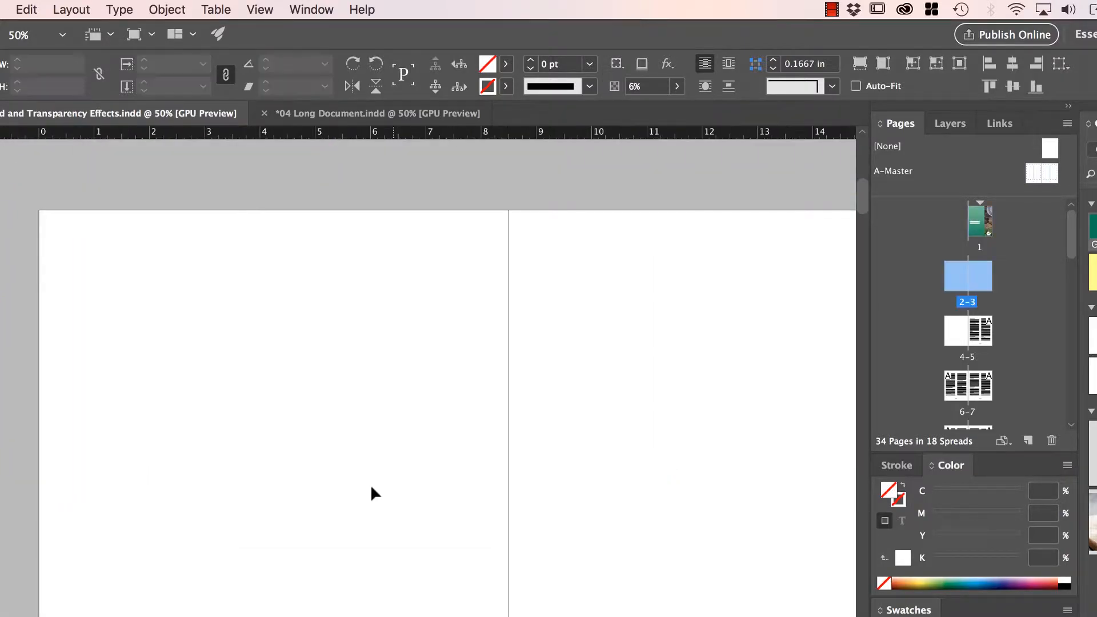
{"action": "double_click", "coordinate": [959, 288]}
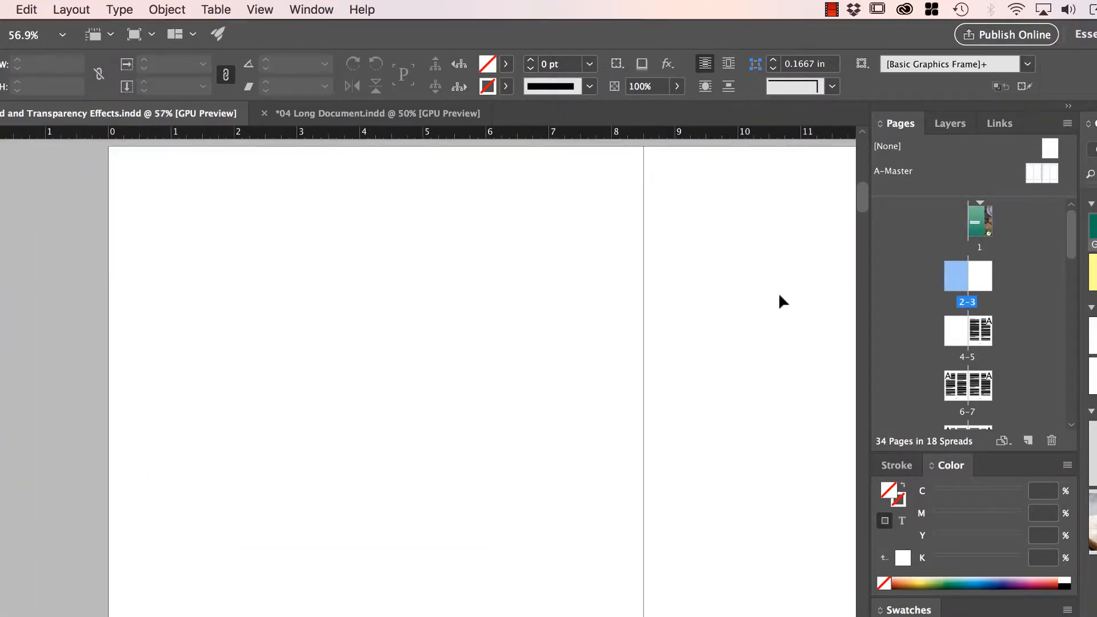
{"action": "key", "text": "super+d"}
{"action": "left_click", "coordinate": [377, 356]}
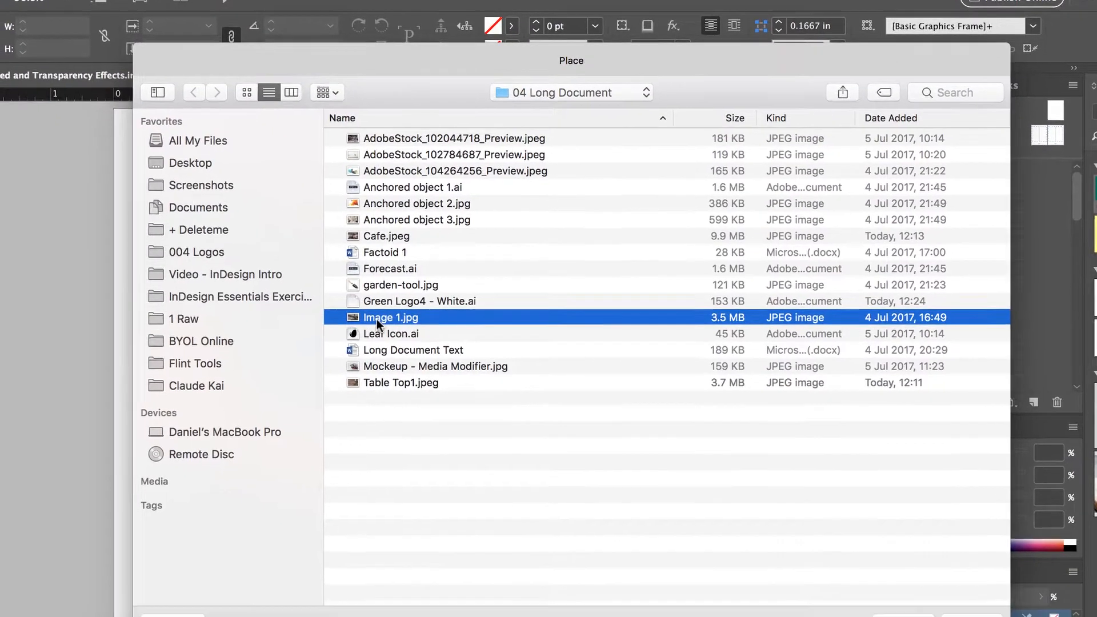
{"action": "key", "text": "Return"}
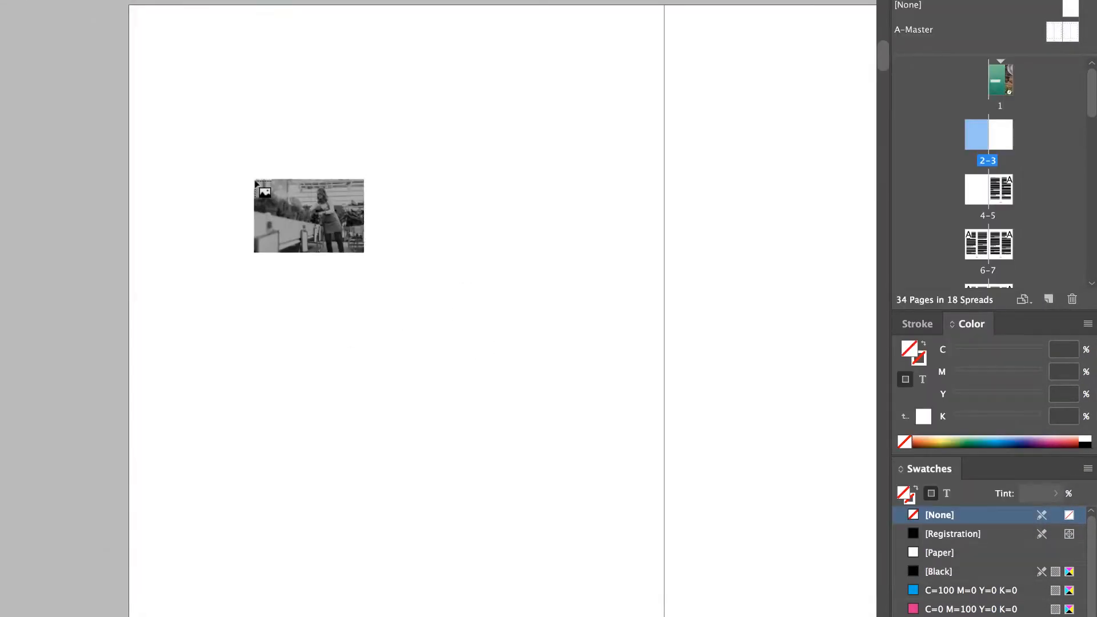
{"action": "left_click_drag", "start_coordinate": [46, 33], "coordinate": [397, 314]}
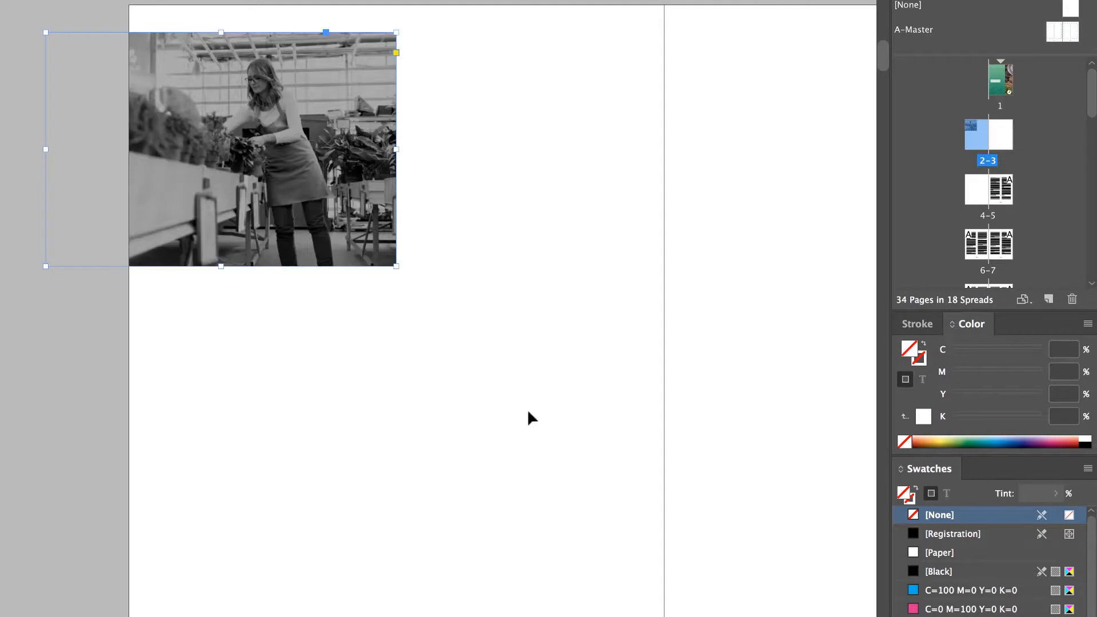
Scale the greenhouse photo up from its corners until it spans nearly the whole spread 2-3
{"action": "key", "text": "super+minus"}
{"action": "key", "text": "super+minus"}
{"action": "scroll", "coordinate": [528, 413], "scroll_direction": "down", "scroll_amount": 2}
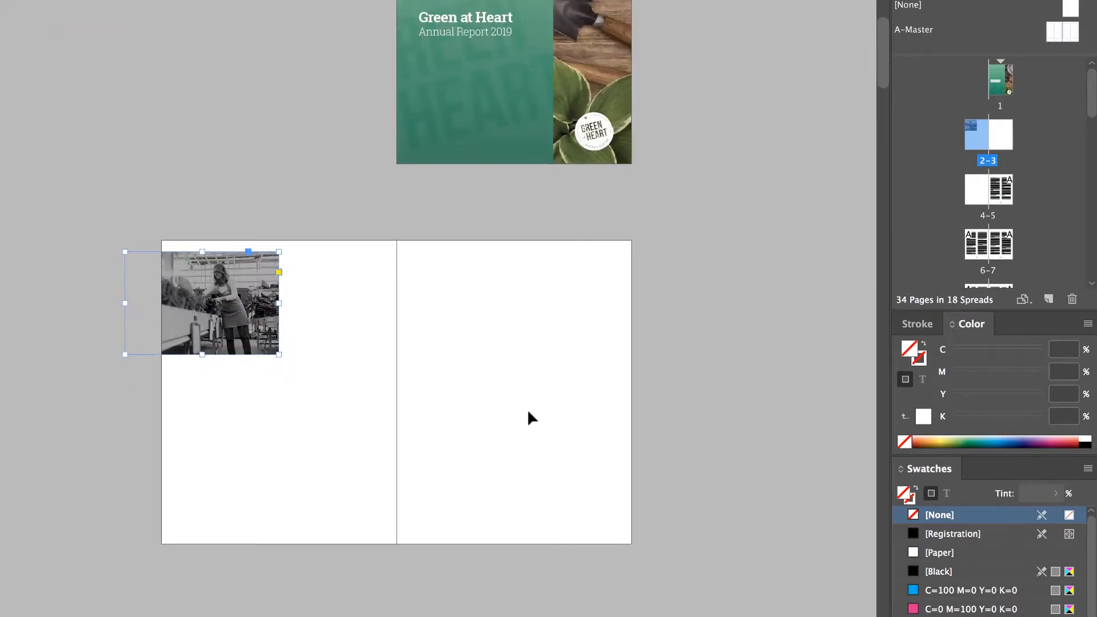
{"action": "left_click_drag", "start_coordinate": [276, 358], "coordinate": [595, 566]}
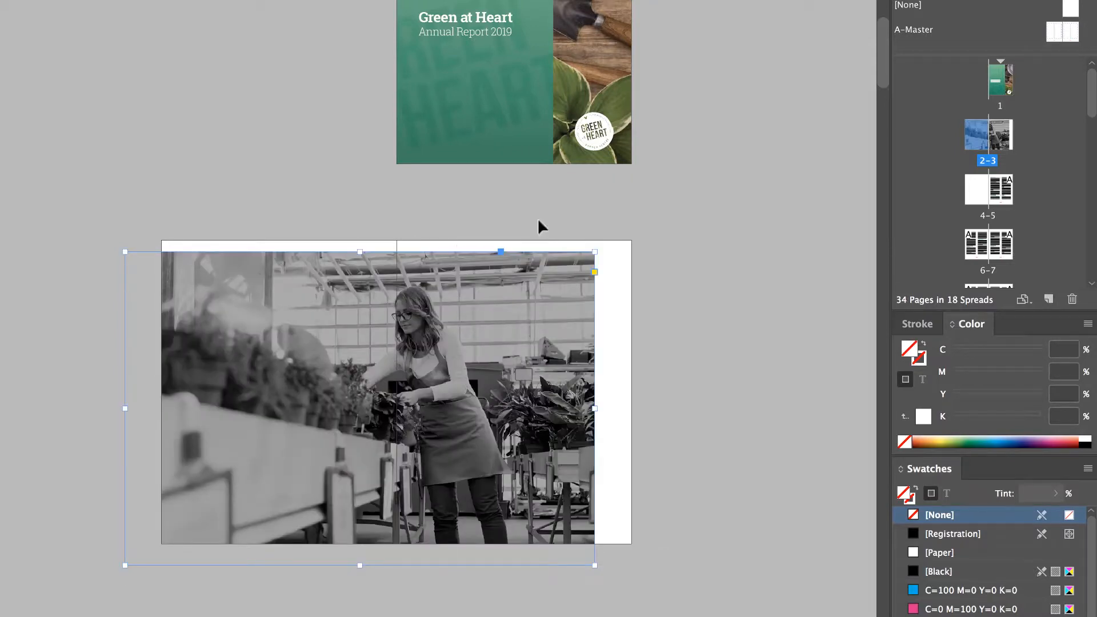
{"action": "left_click_drag", "start_coordinate": [595, 251], "coordinate": [621, 235]}
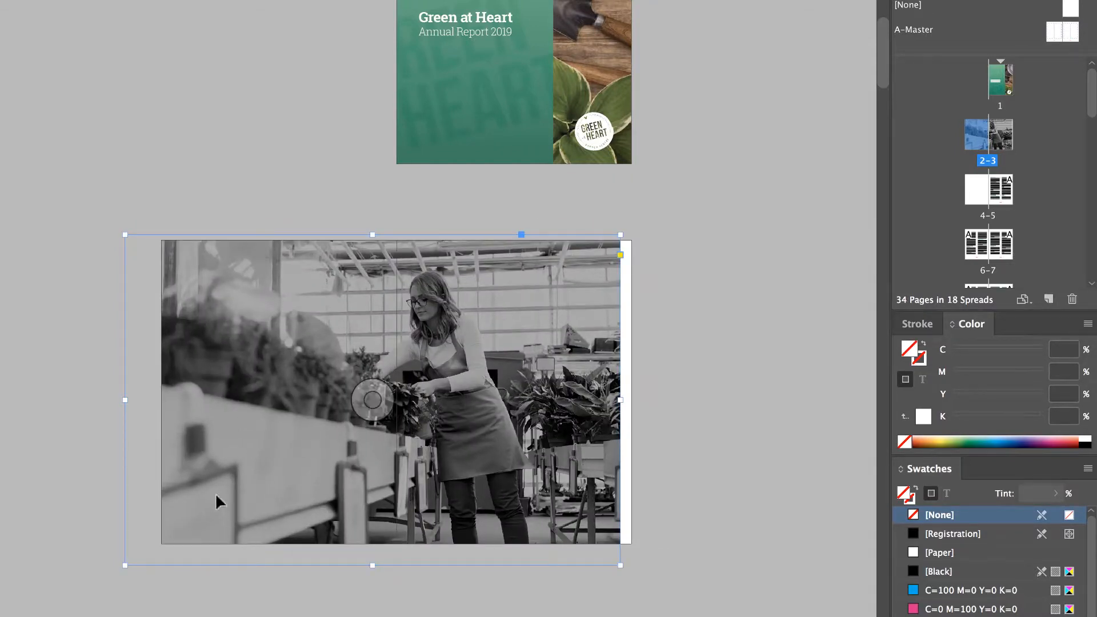
{"action": "left_click_drag", "start_coordinate": [125, 565], "coordinate": [153, 558]}
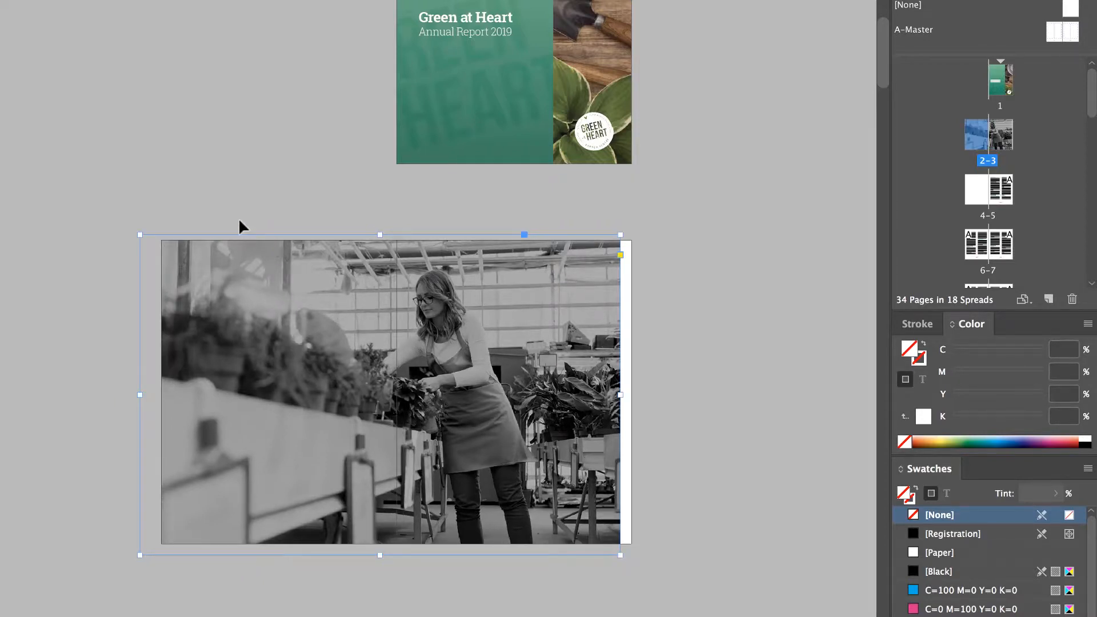
Show the bleed guides, crop the photo frame to page 2 including its bleed, and shift the picture inside it to show the woman
{"action": "key", "text": "w"}
{"action": "left_click_drag", "start_coordinate": [139, 395], "coordinate": [157, 395]}
{"action": "left_click_drag", "start_coordinate": [621, 395], "coordinate": [397, 415]}
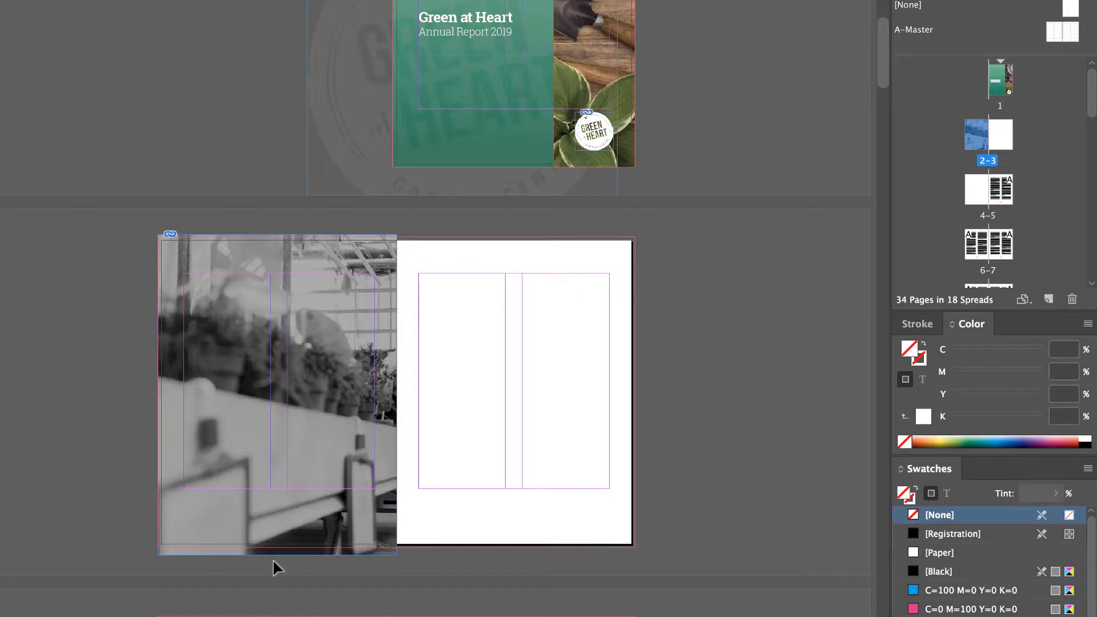
{"action": "left_click_drag", "start_coordinate": [277, 555], "coordinate": [277, 547]}
{"action": "left_click_drag", "start_coordinate": [277, 235], "coordinate": [277, 236]}
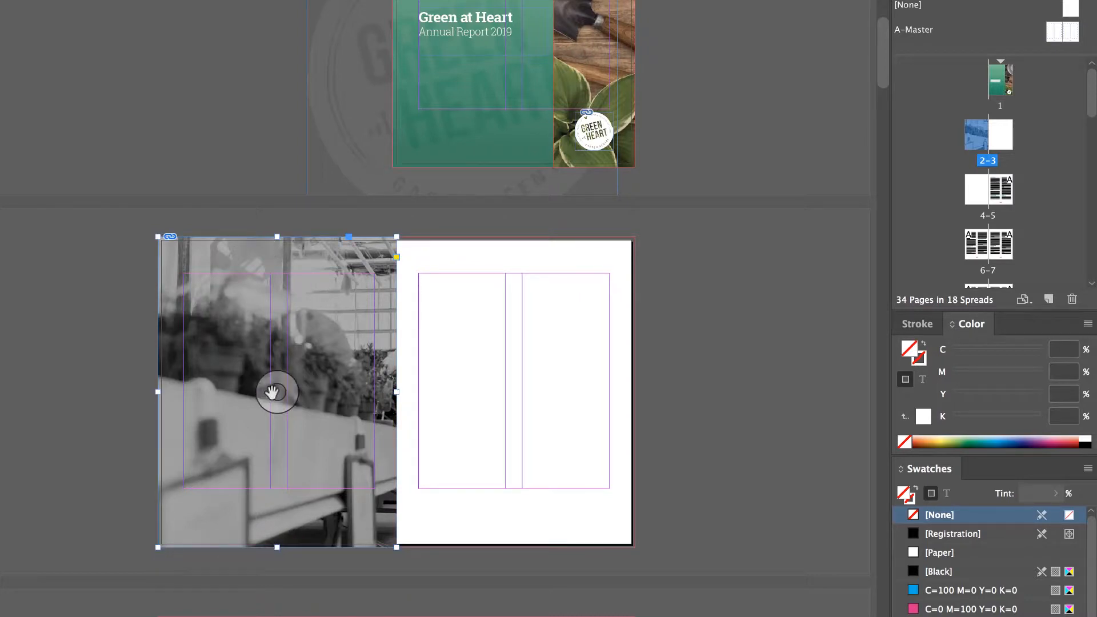
{"action": "left_click_drag", "start_coordinate": [338, 350], "coordinate": [324, 319]}
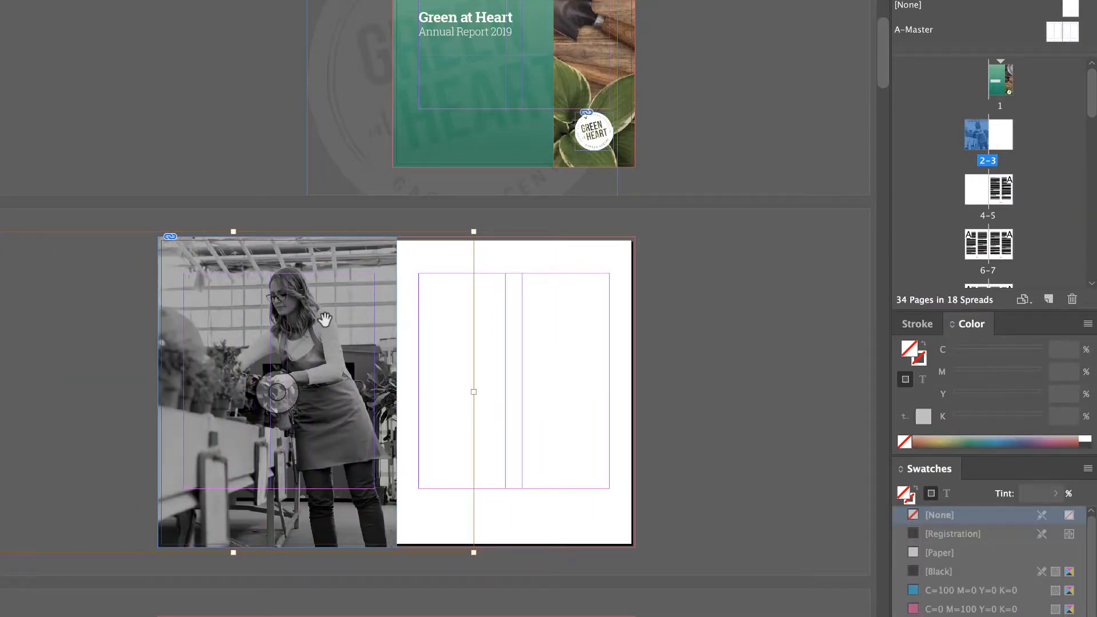
{"action": "left_click", "coordinate": [718, 336]}
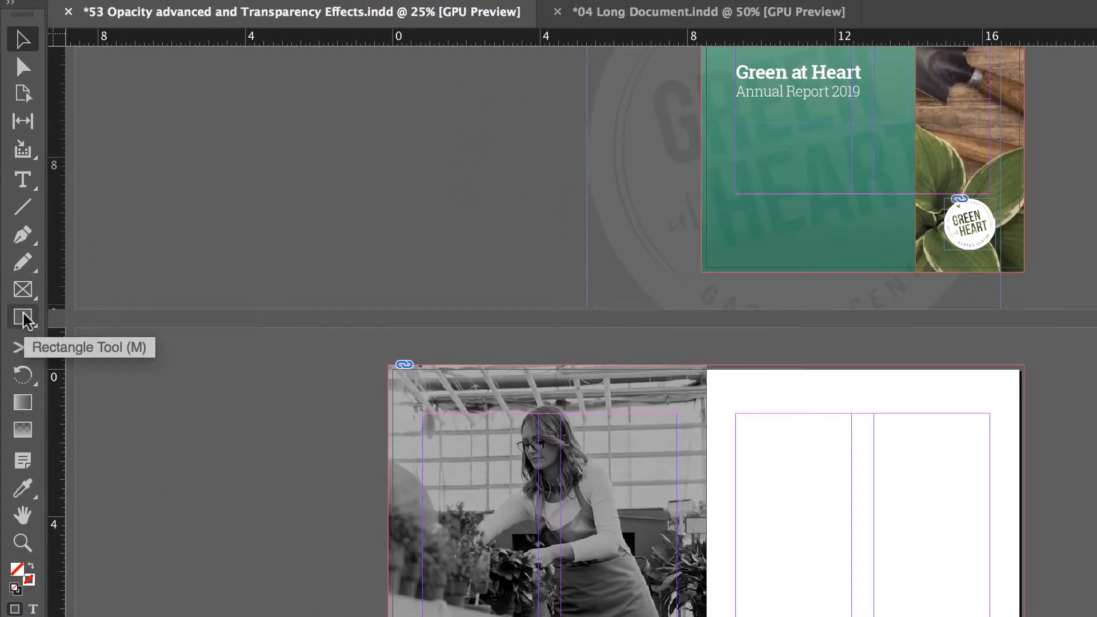
Draw a rectangle about 6.13 by 2.97 in over the photo's lower part, ending at the spine, and fill it with GaH Red
{"action": "left_click", "coordinate": [23, 318]}
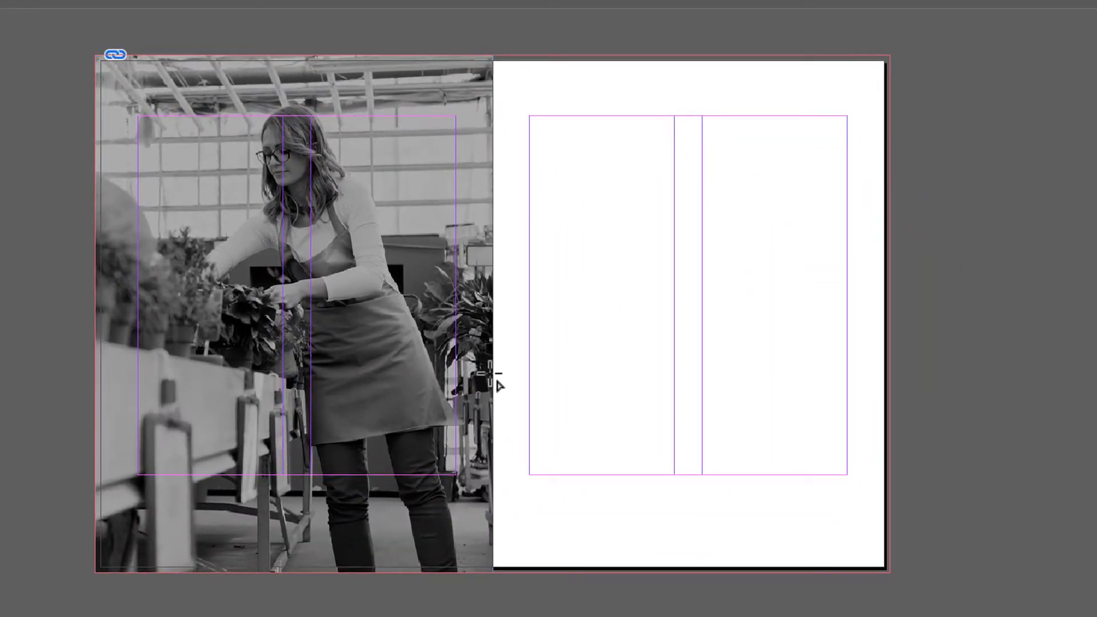
{"action": "left_click_drag", "start_coordinate": [493, 372], "coordinate": [215, 509]}
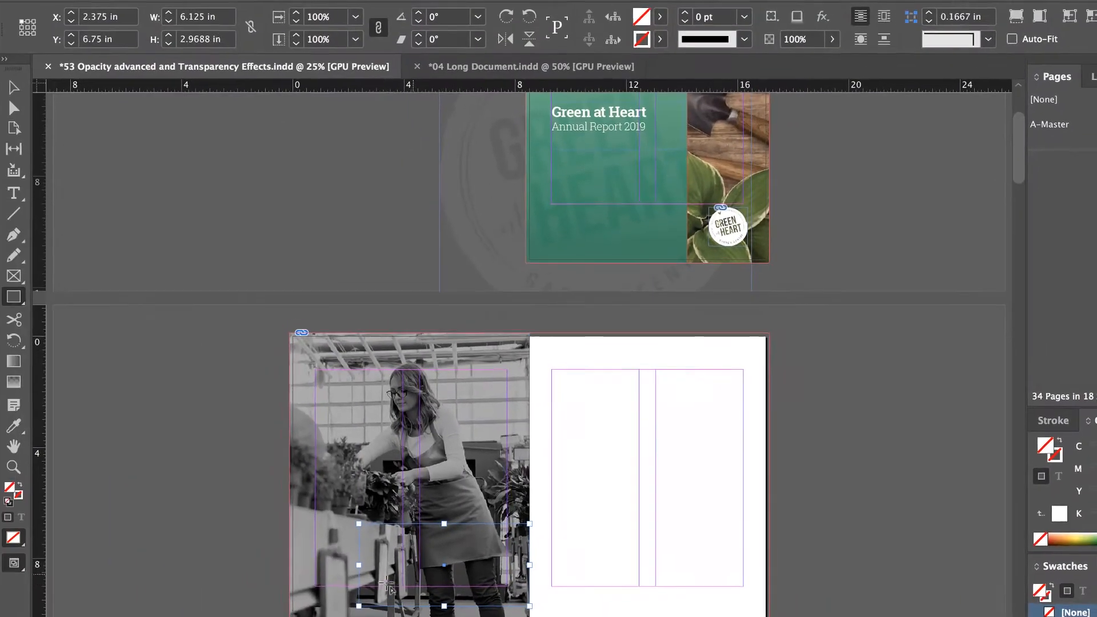
{"action": "left_click", "coordinate": [660, 17]}
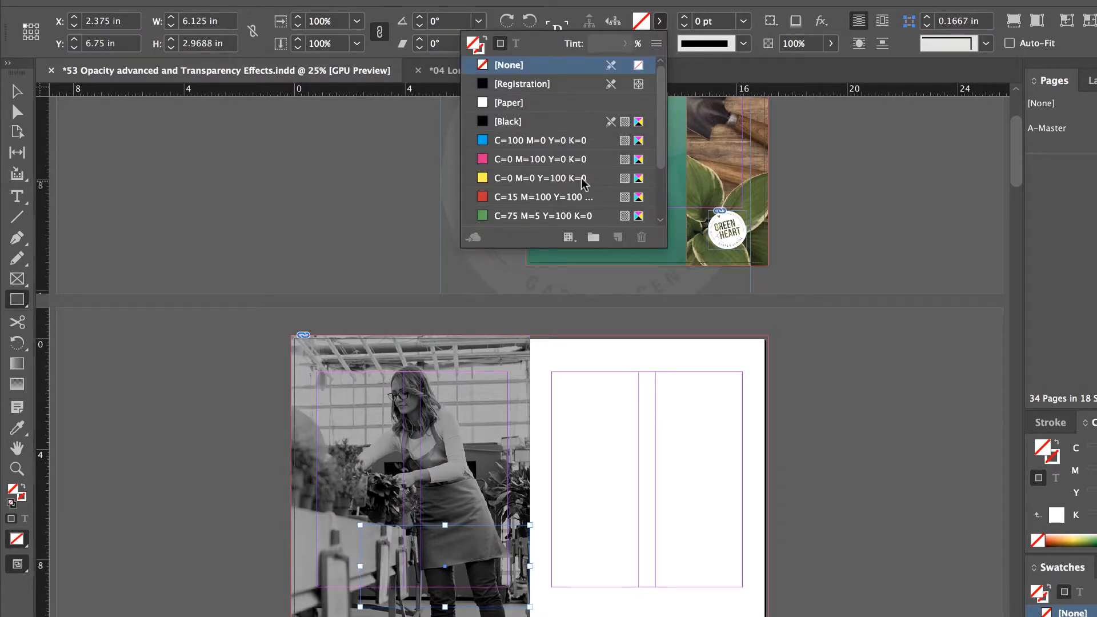
{"action": "scroll", "coordinate": [548, 174], "scroll_direction": "down", "scroll_amount": 4}
{"action": "left_click", "coordinate": [507, 180]}
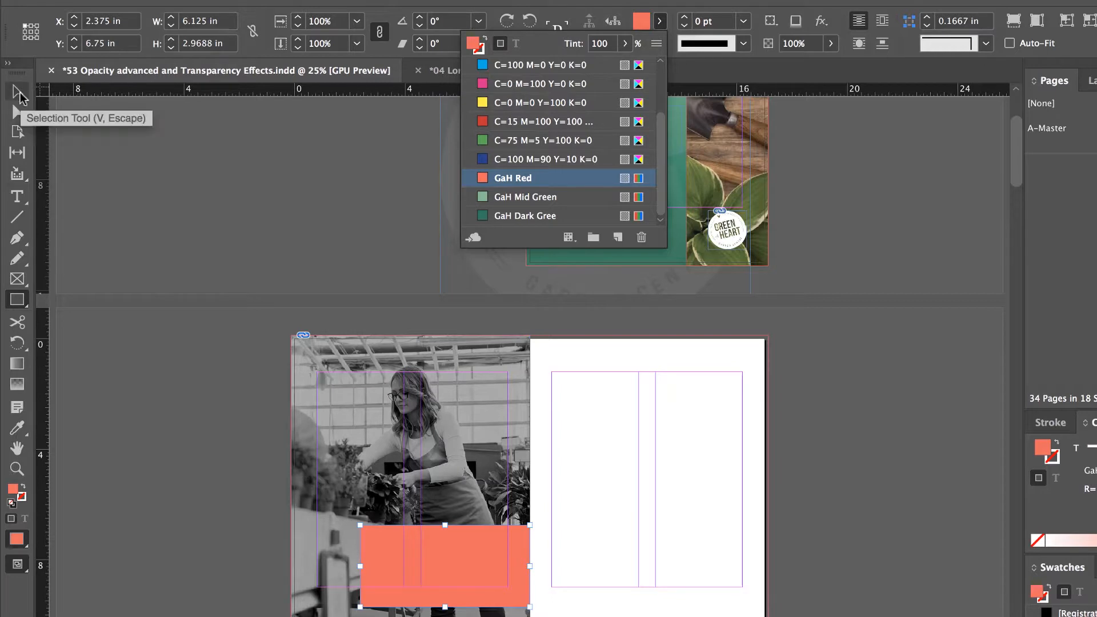
{"action": "left_click", "coordinate": [17, 92]}
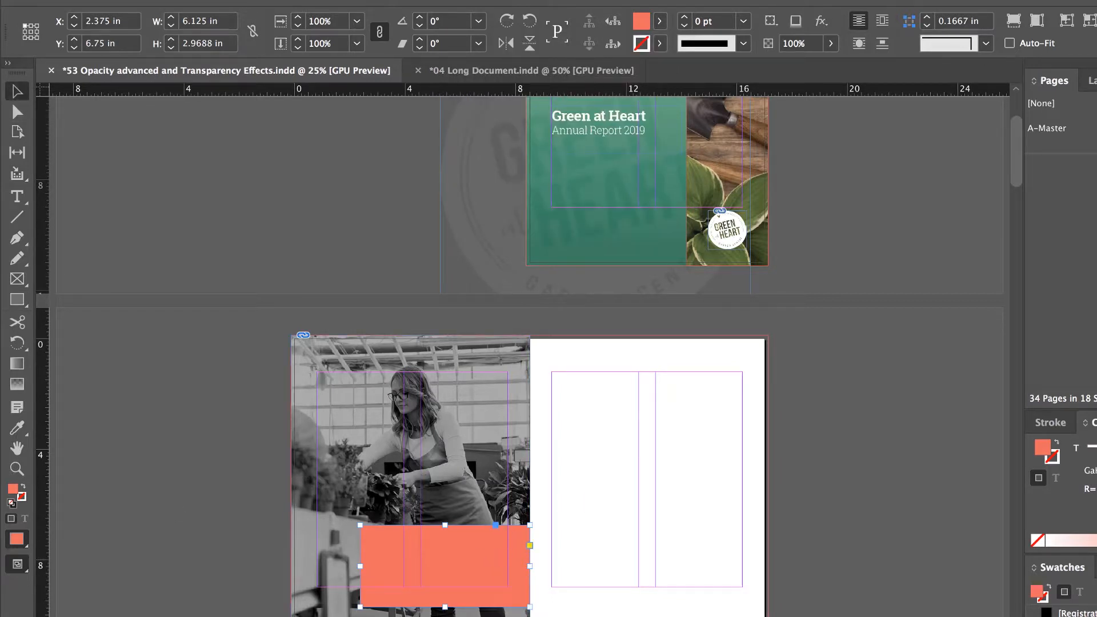
Lower the red rectangle's opacity to 63% and examine the photo showing through it up close
{"action": "left_click_drag", "start_coordinate": [831, 43], "coordinate": [799, 71]}
{"action": "left_click", "coordinate": [806, 454]}
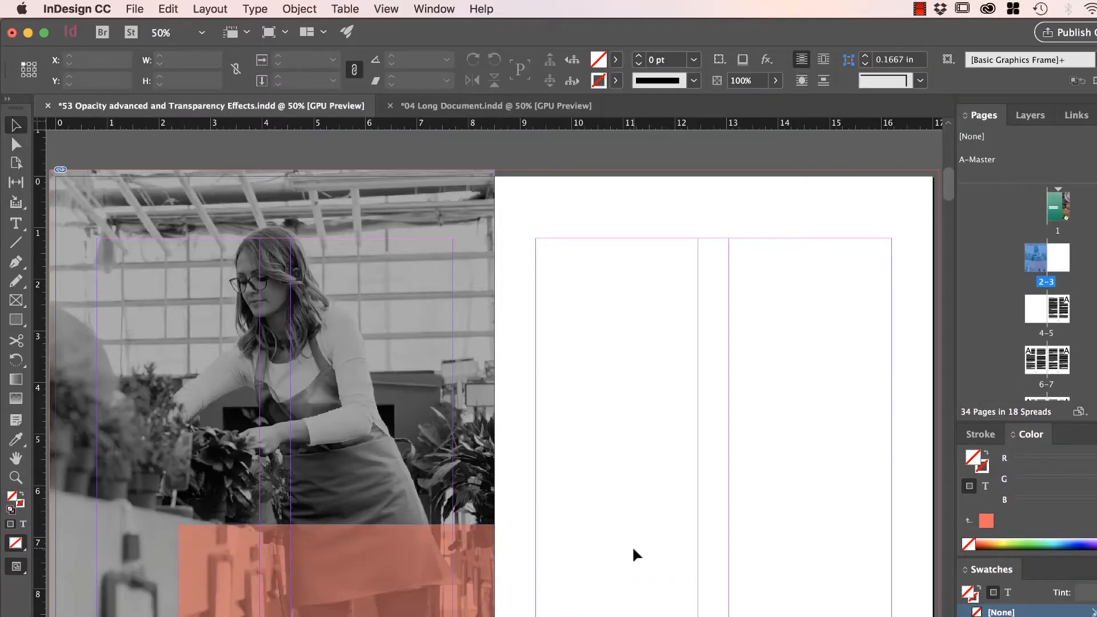
{"action": "key", "text": "super+equal"}
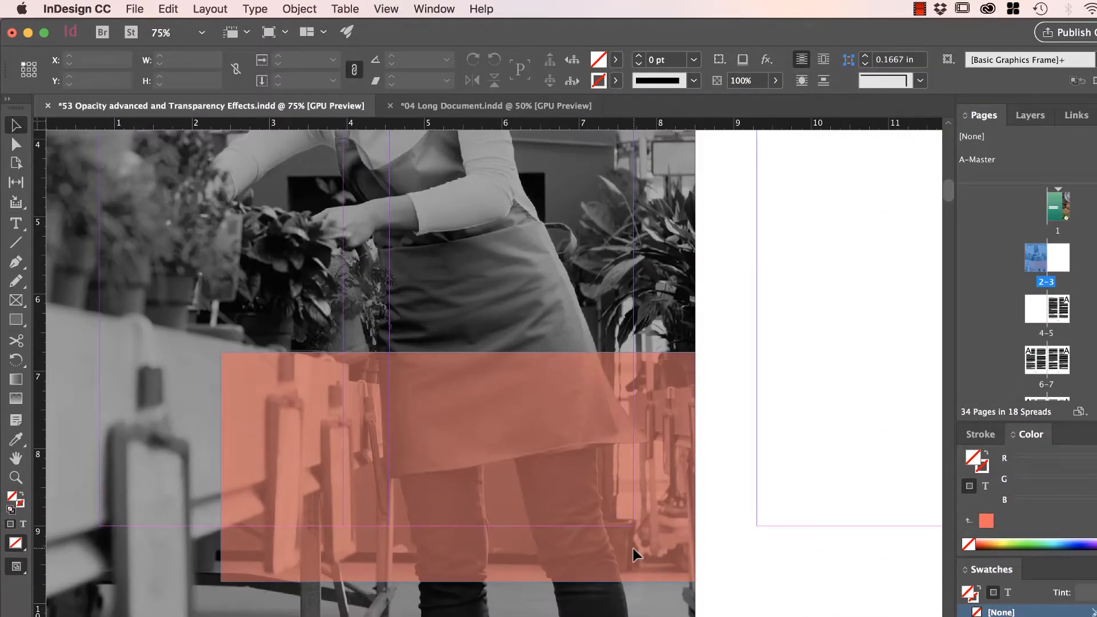
Restore the red rectangle's opacity to 100%
{"action": "left_click", "coordinate": [546, 474]}
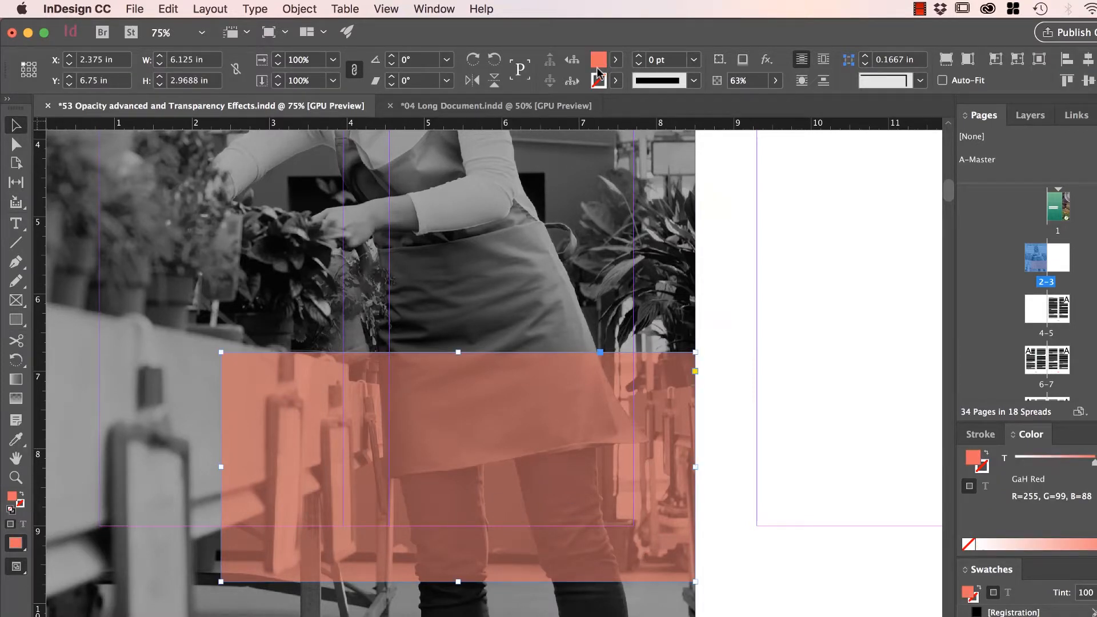
{"action": "left_click", "coordinate": [776, 80]}
{"action": "left_click_drag", "start_coordinate": [746, 101], "coordinate": [779, 101]}
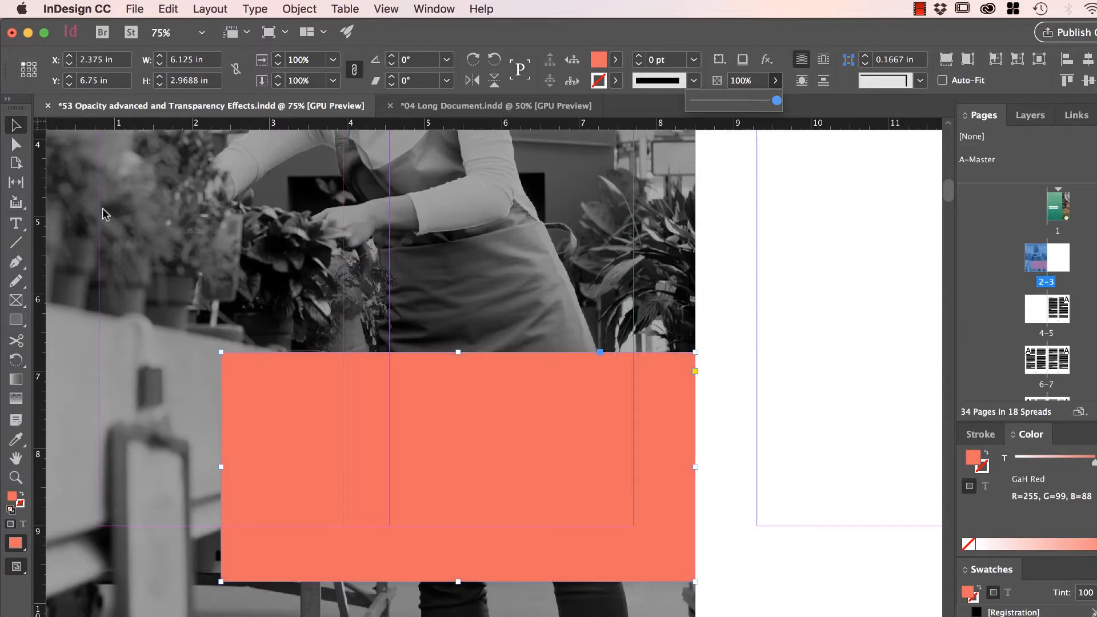
Open the Transparency effect settings for the red rectangle and try out the object opacity, ending at 100%
{"action": "left_click", "coordinate": [300, 7]}
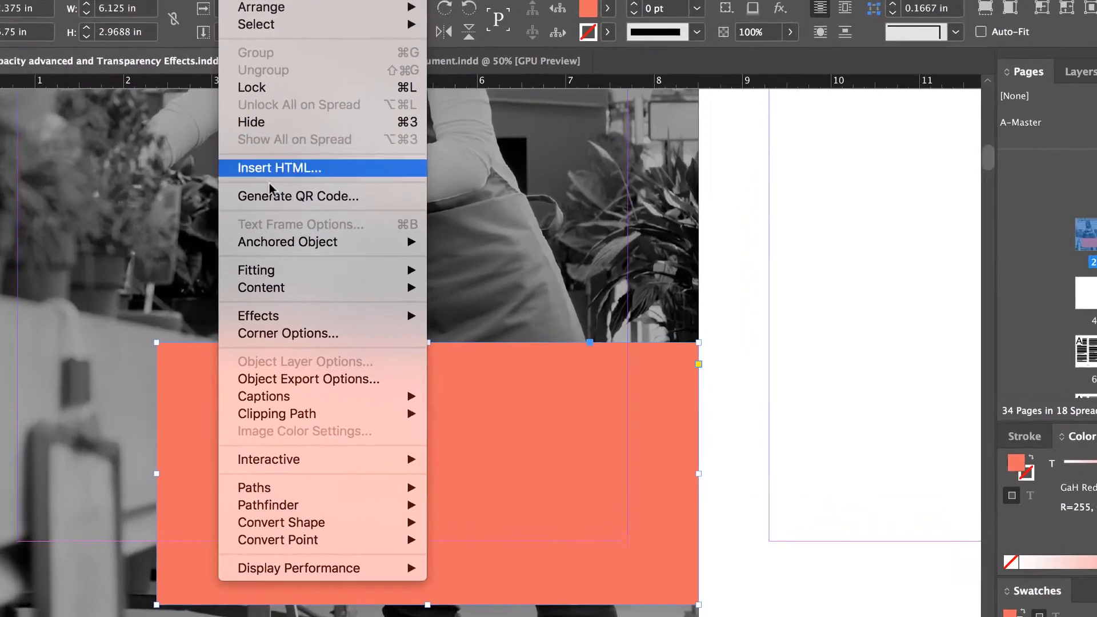
{"action": "mouse_move", "coordinate": [327, 333]}
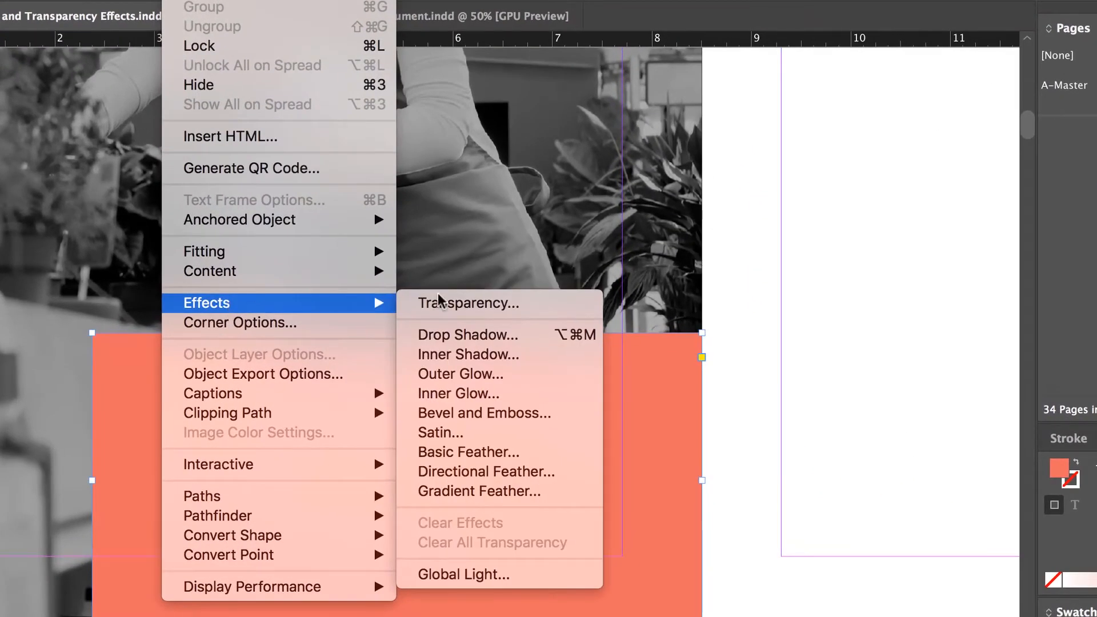
{"action": "left_click", "coordinate": [487, 307]}
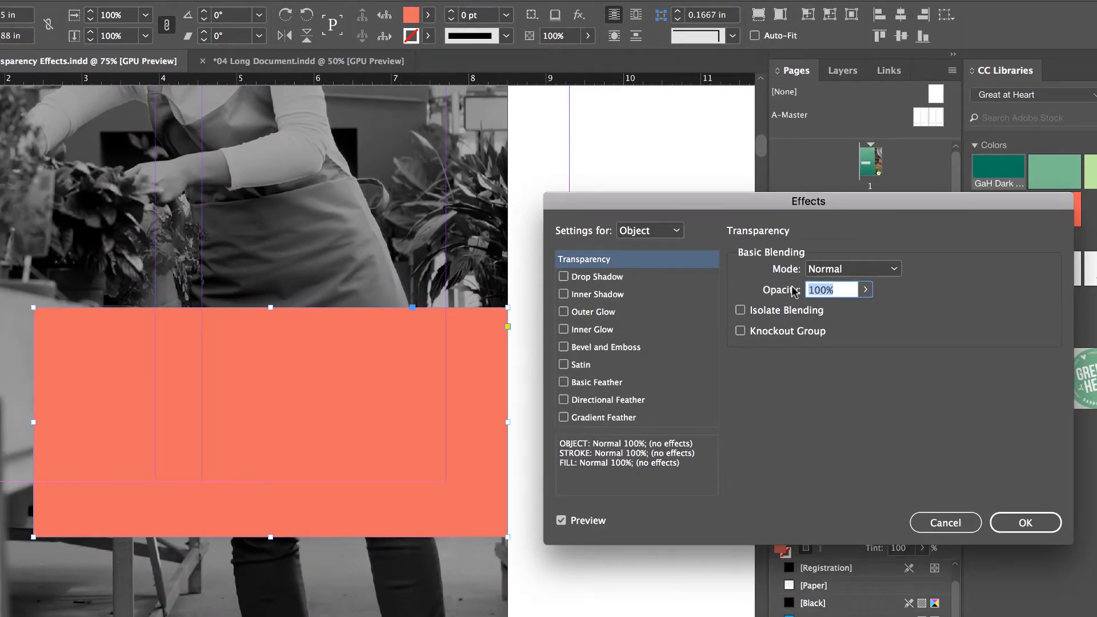
{"action": "left_click", "coordinate": [865, 290]}
{"action": "left_click_drag", "start_coordinate": [868, 310], "coordinate": [926, 308]}
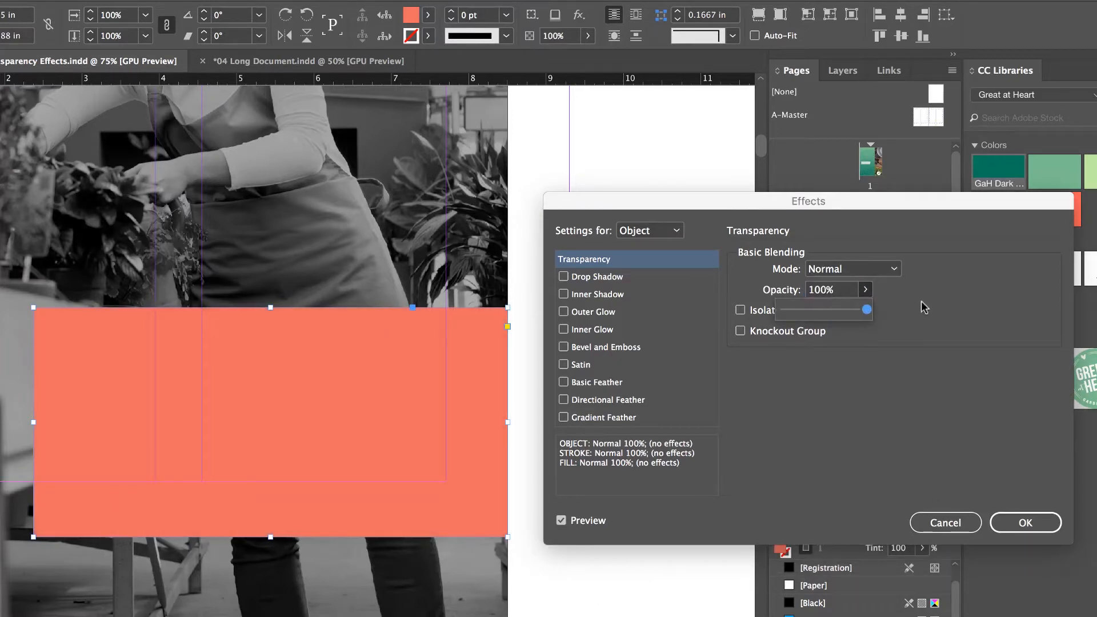
Preview the Multiply, Screen and Overlay blending modes on the red rectangle
{"action": "left_click", "coordinate": [838, 270]}
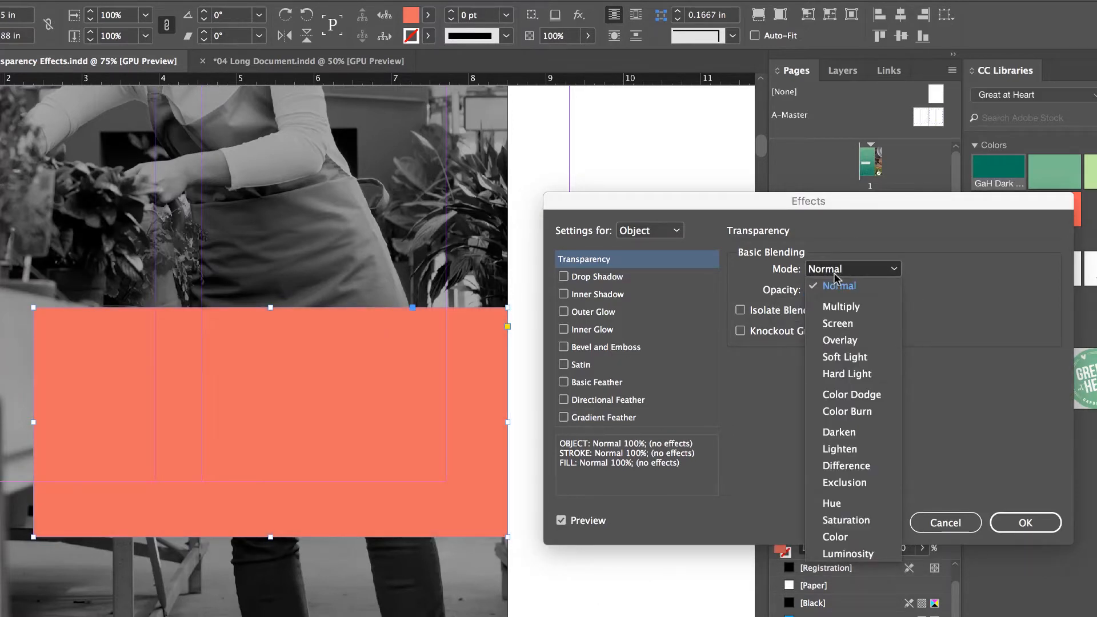
{"action": "left_click", "coordinate": [835, 312]}
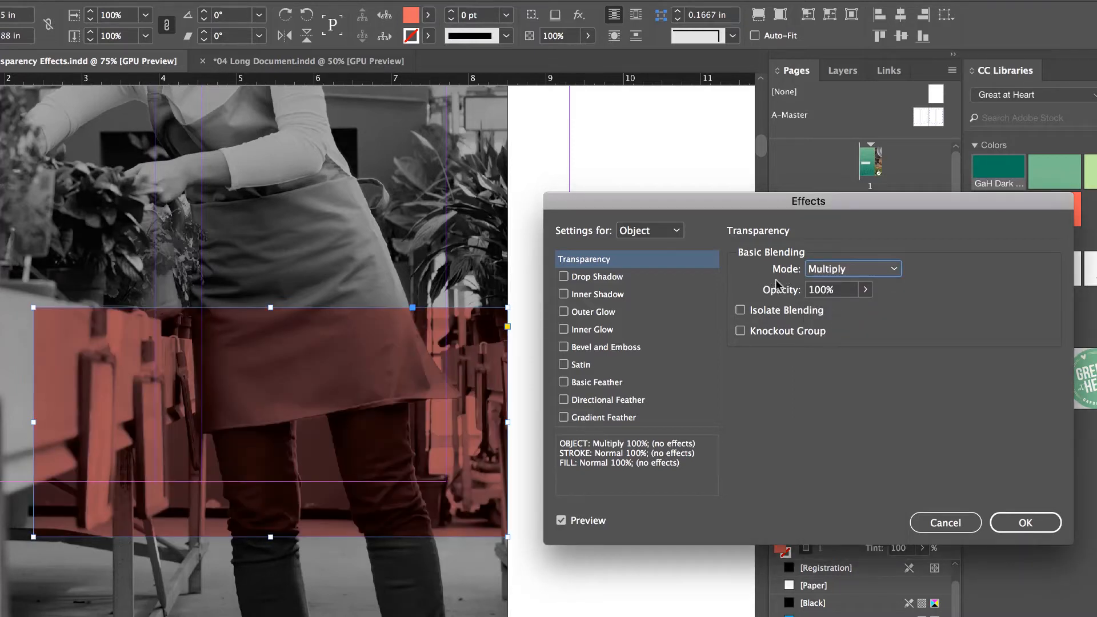
{"action": "left_click", "coordinate": [847, 269]}
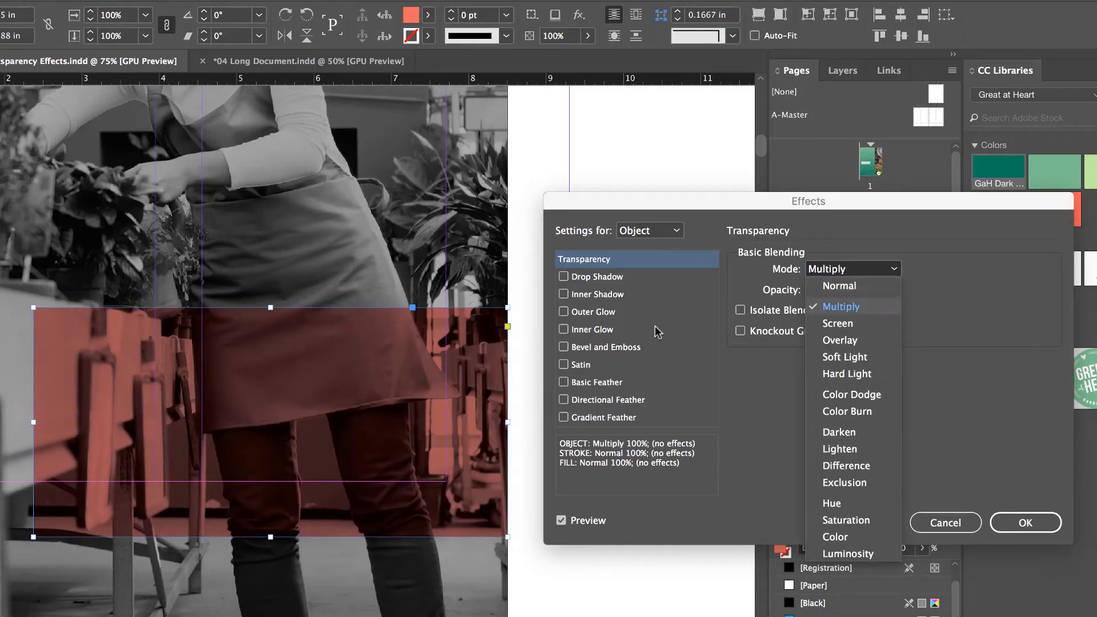
{"action": "left_click", "coordinate": [839, 324]}
{"action": "left_click", "coordinate": [843, 280]}
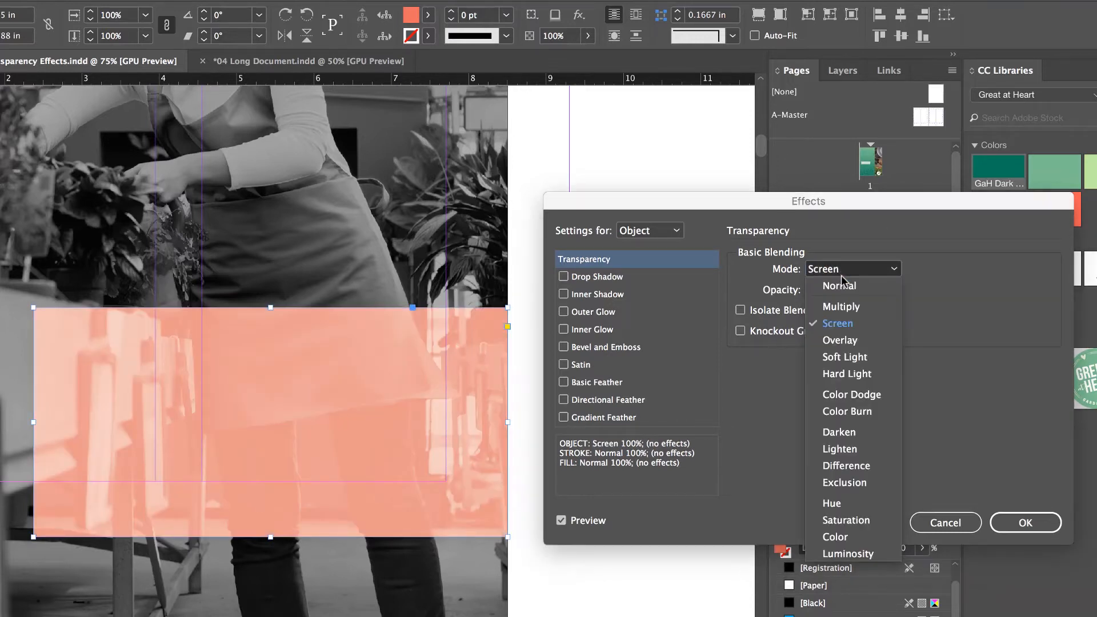
{"action": "left_click", "coordinate": [835, 343]}
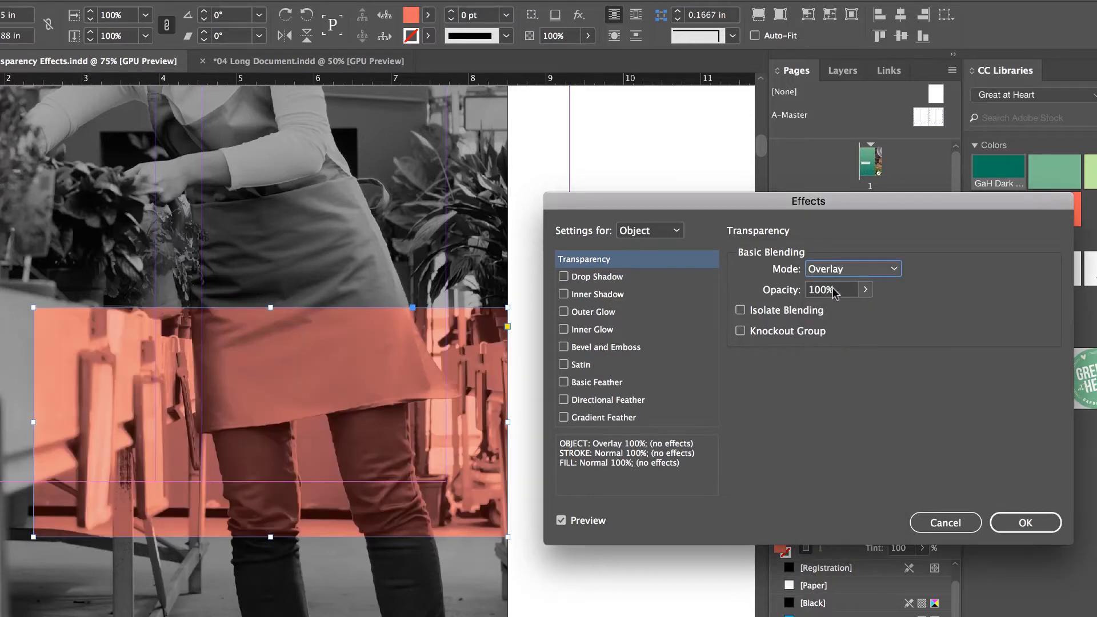
Preview the Soft Light, Hard Light and Color Dodge blending modes on the red rectangle
{"action": "left_click", "coordinate": [835, 271]}
{"action": "left_click", "coordinate": [836, 357]}
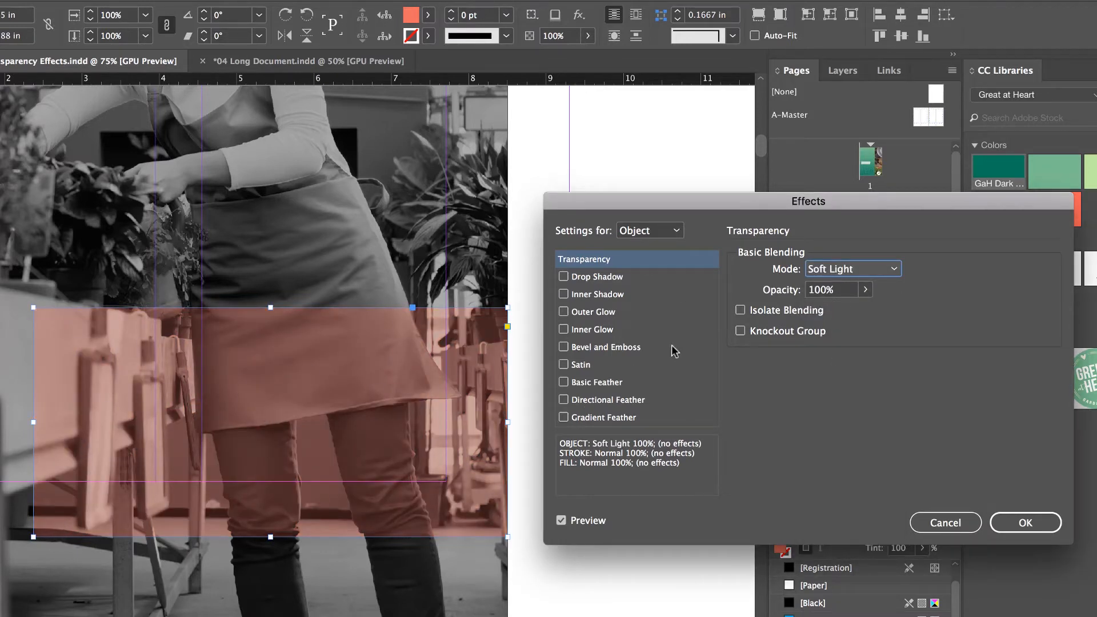
{"action": "left_click", "coordinate": [861, 272]}
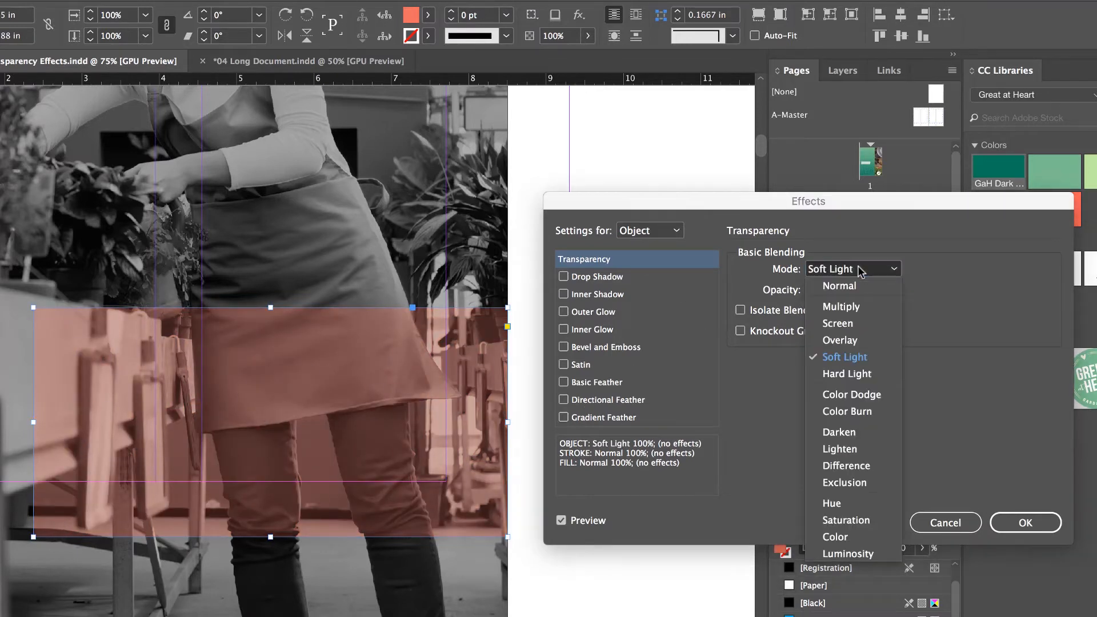
{"action": "left_click", "coordinate": [851, 375]}
{"action": "left_click", "coordinate": [811, 274]}
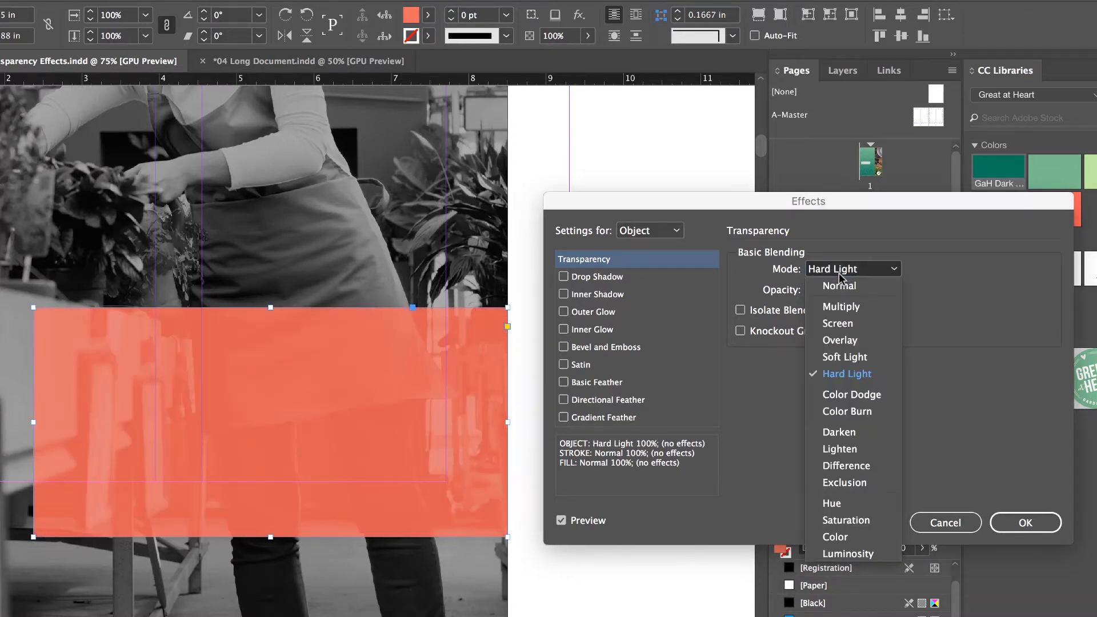
{"action": "left_click", "coordinate": [835, 394]}
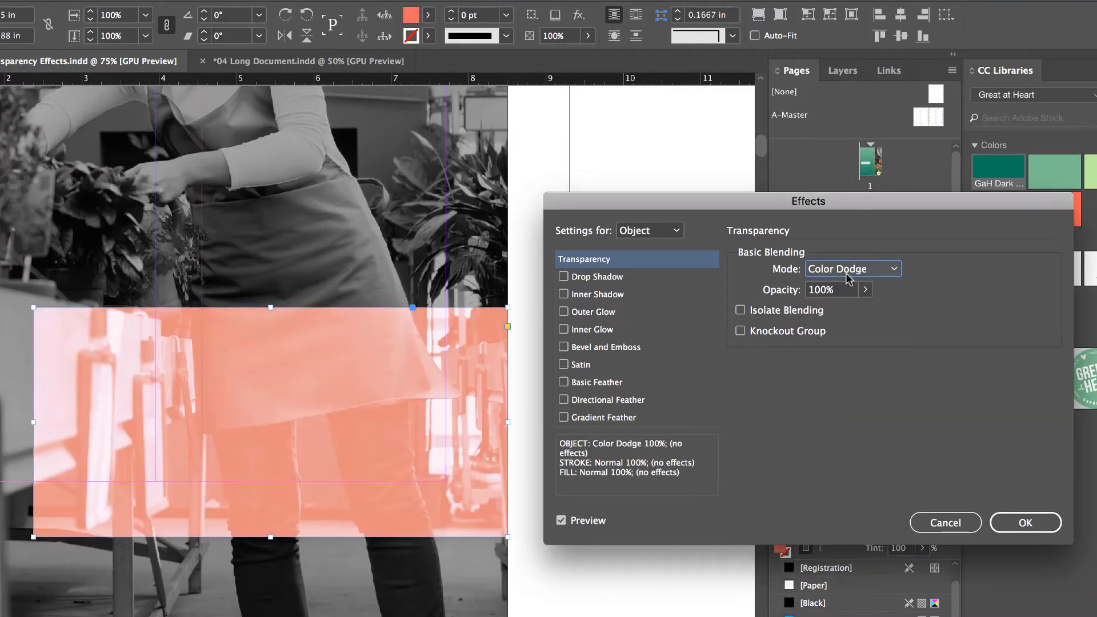
Set the red rectangle's blending mode to Color Burn and try out its opacity, ending at 100%
{"action": "left_click", "coordinate": [846, 272]}
{"action": "left_click", "coordinate": [839, 411]}
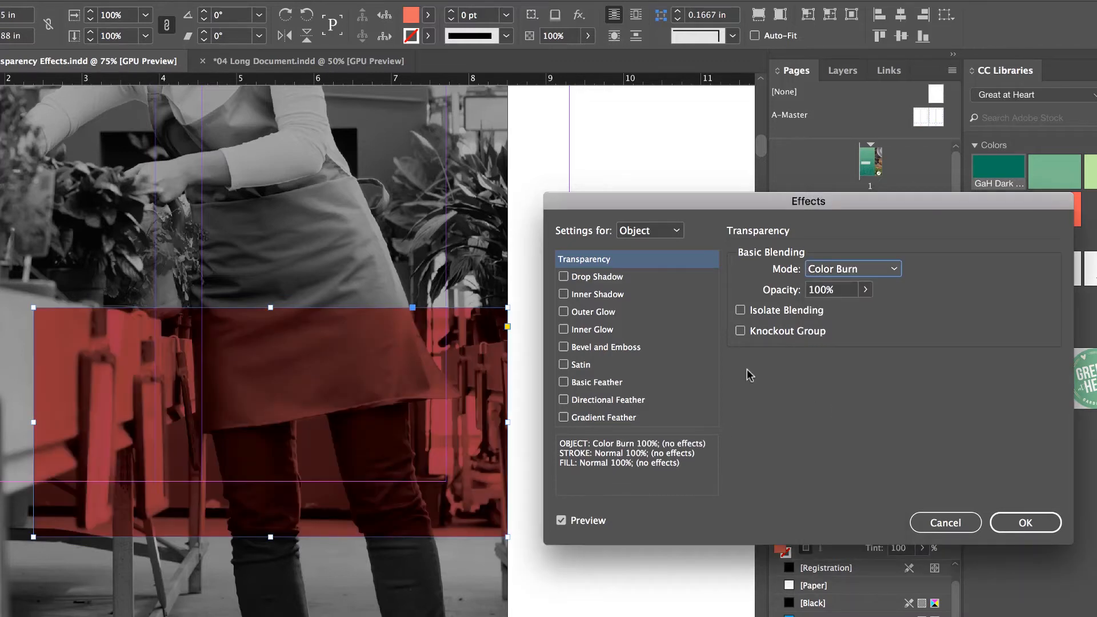
{"action": "left_click", "coordinate": [867, 270]}
{"action": "left_click", "coordinate": [960, 416]}
{"action": "left_click", "coordinate": [866, 290]}
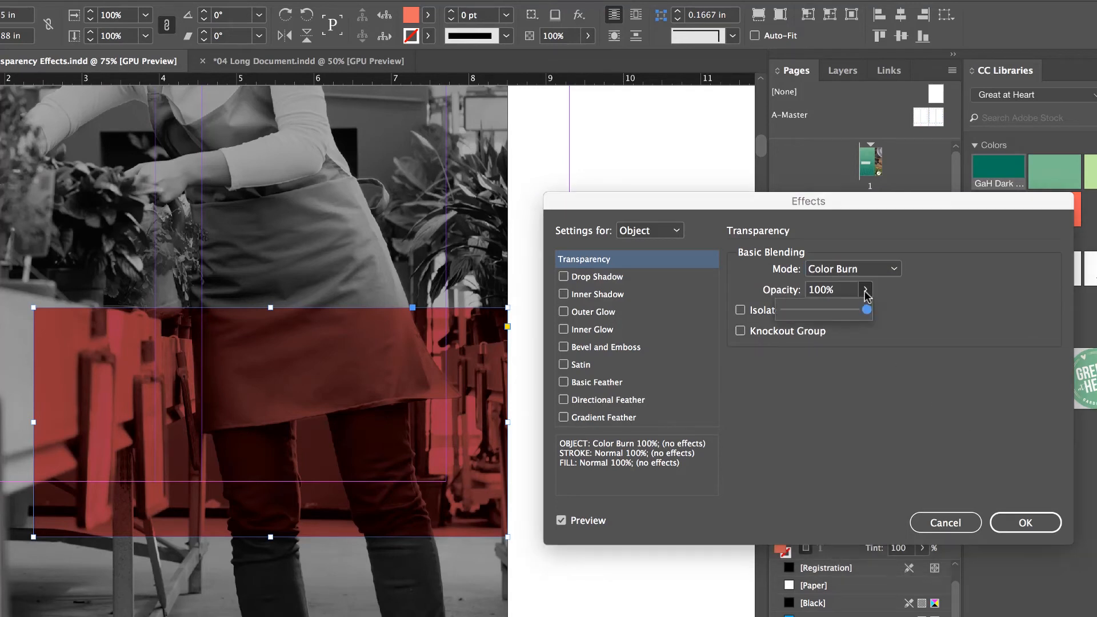
{"action": "left_click_drag", "start_coordinate": [869, 309], "coordinate": [980, 314]}
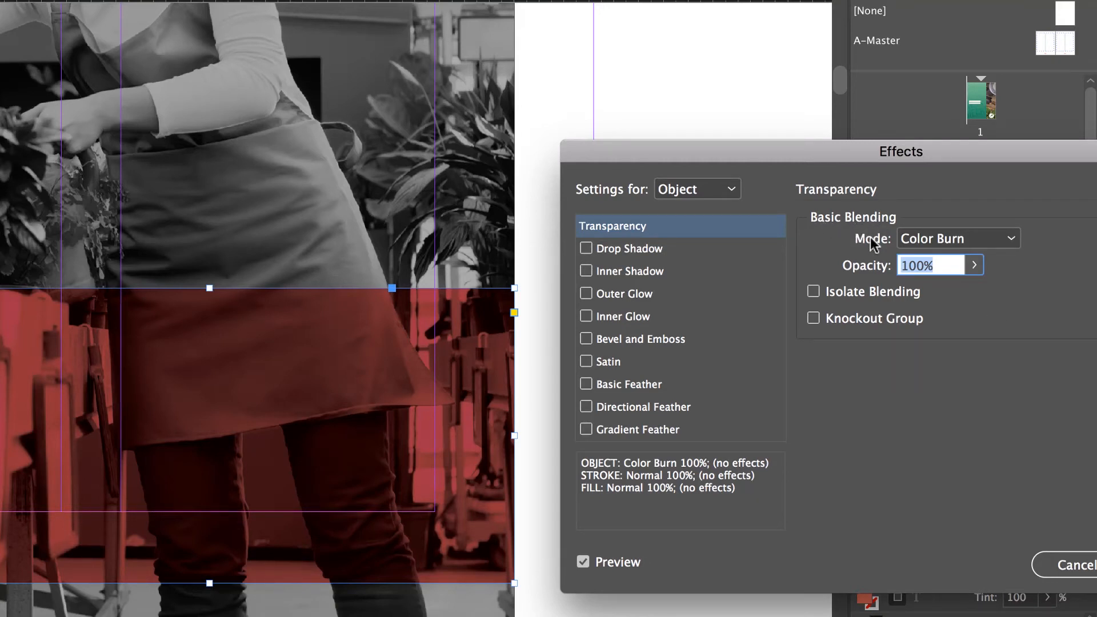
{"action": "key", "text": "Return"}
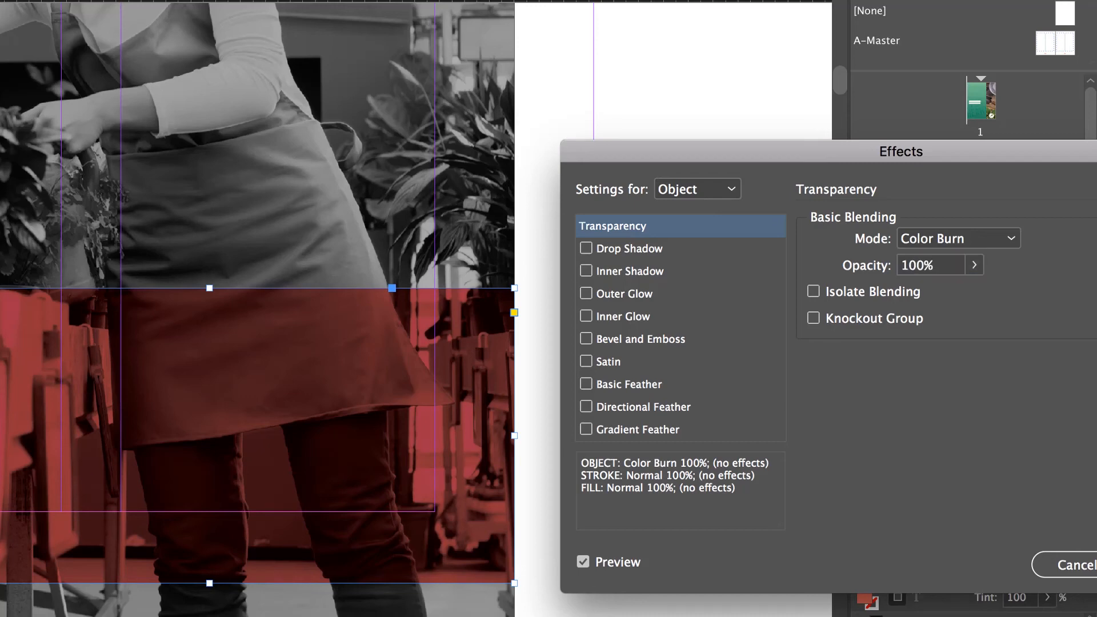